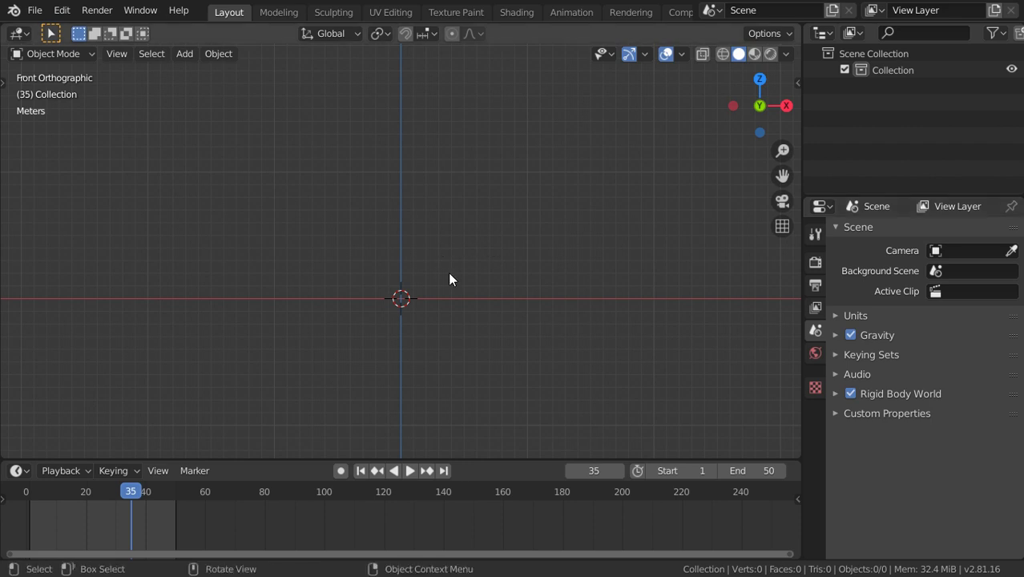
# Add a mesh cube at the origin
pyautogui.hotkey('shift', 'a')
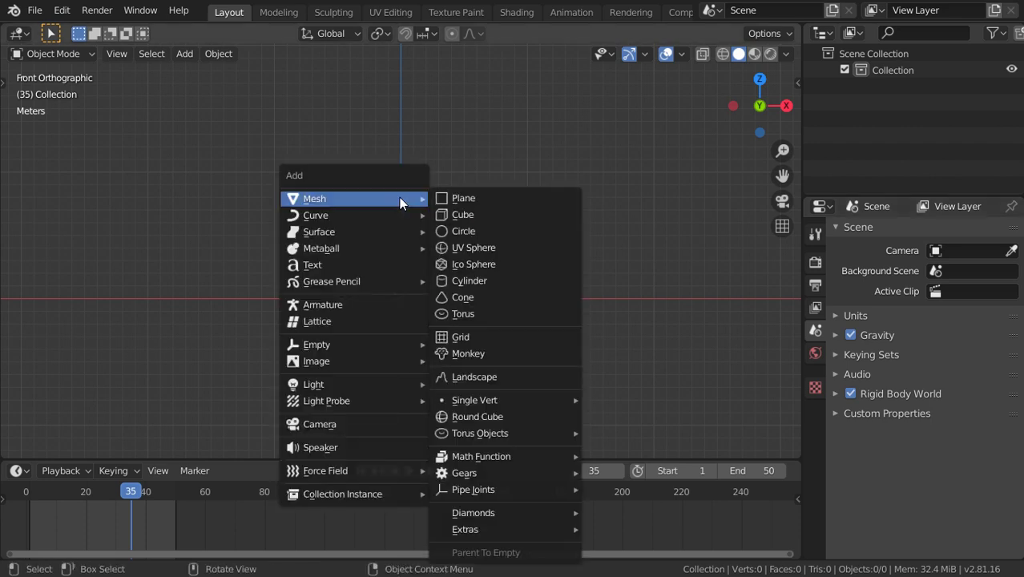
pyautogui.click(462, 214)
pyautogui.scroll(1, 468, 343)
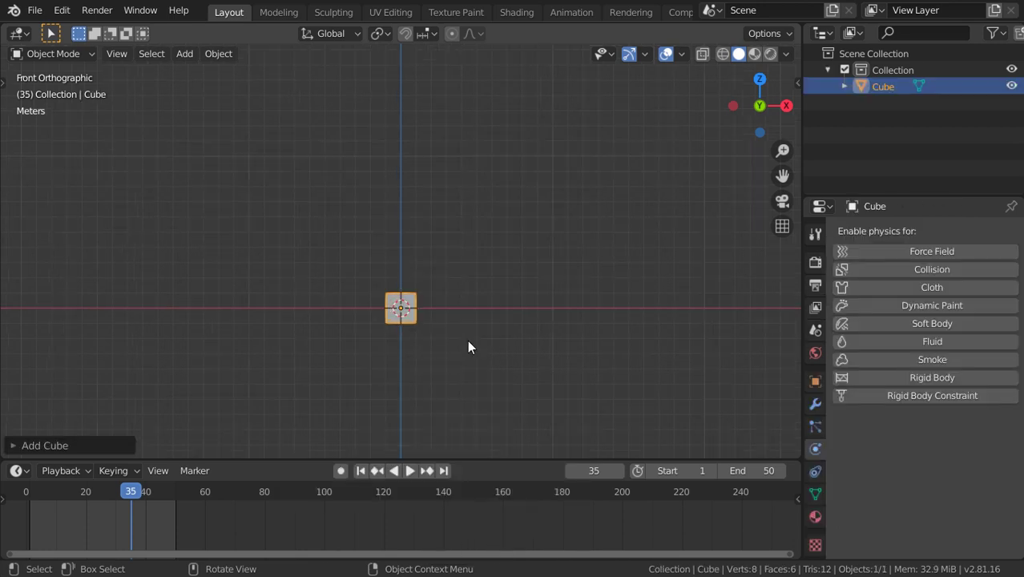
# Duplicate the cube along X four times to form cubes two through five in a row
pyautogui.hotkey('shift', 'd')
pyautogui.press('x')
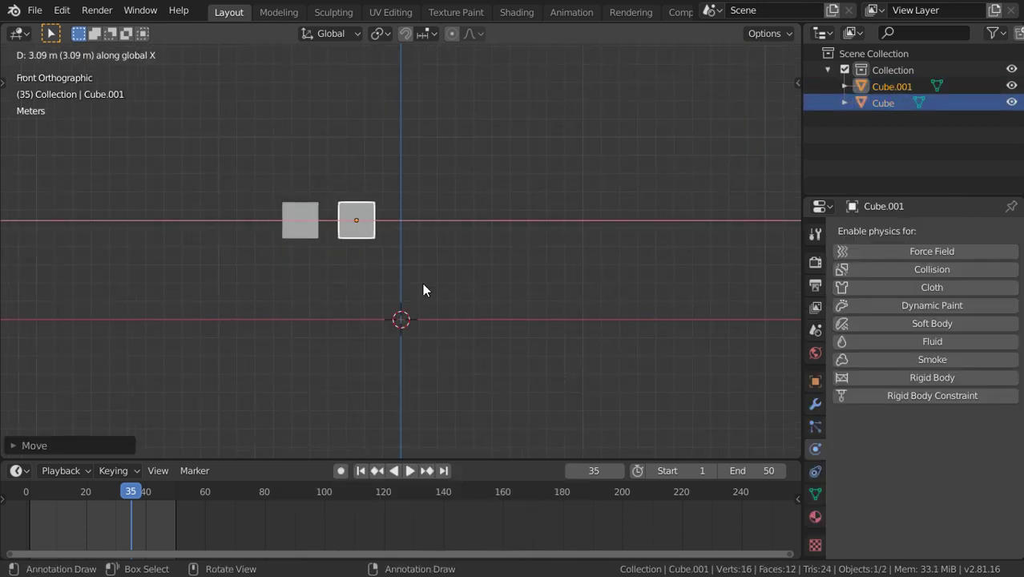
pyautogui.click(422, 285)
pyautogui.hotkey('shift', 'd')
pyautogui.press('x')
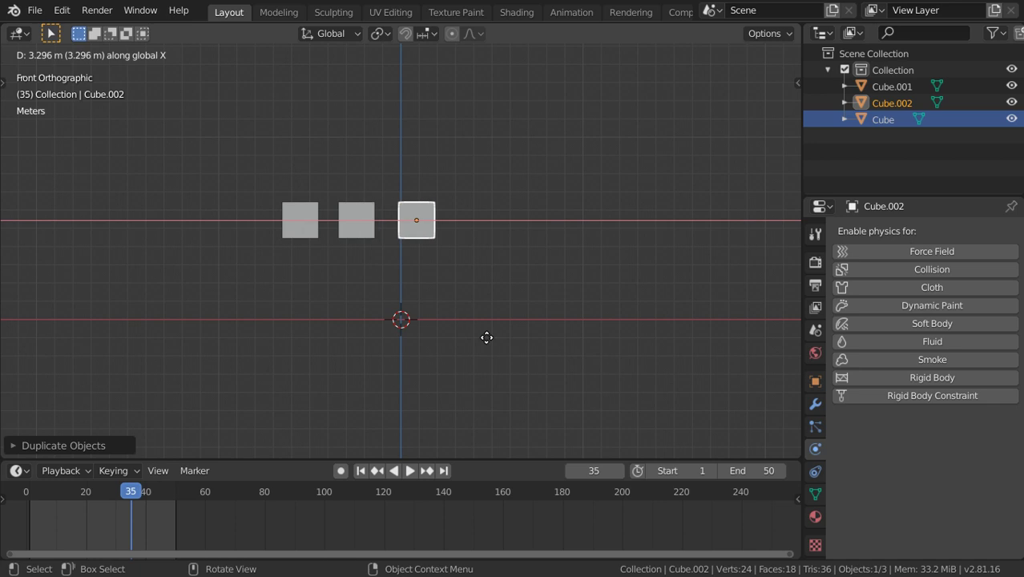
pyautogui.click(490, 339)
pyautogui.hotkey('shift', 'd')
pyautogui.press('x')
pyautogui.click(552, 383)
pyautogui.hotkey('shift', 'd')
pyautogui.press('x')
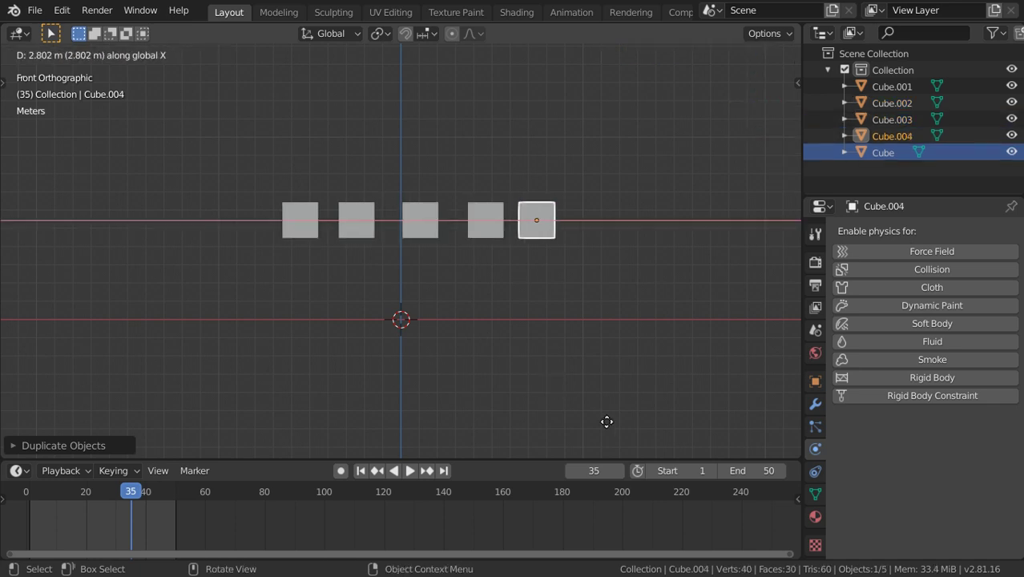
pyautogui.click(605, 404)
# Add a sixth cube at the right end of the row along X
pyautogui.scroll(3, 513, 238)
pyautogui.keyDown('shift'); pyautogui.moveTo(478, 215); pyautogui.dragTo(523, 305, button='middle'); pyautogui.keyUp('shift')
pyautogui.hotkey('shift', 'd')
pyautogui.press('x')
pyautogui.click(551, 255)
pyautogui.scroll(-2, 551, 255)
pyautogui.scroll(-2, 461, 244)
pyautogui.scroll(2, 461, 244)
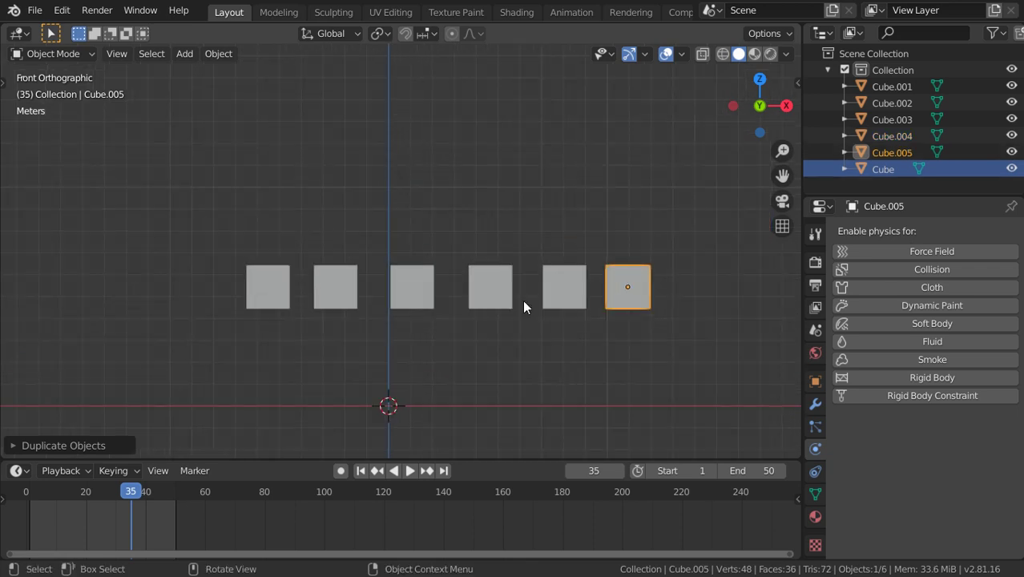
# Place a copy of the leftmost cube directly above it
pyautogui.click(268, 198)
pyautogui.hotkey('shift', 'a')
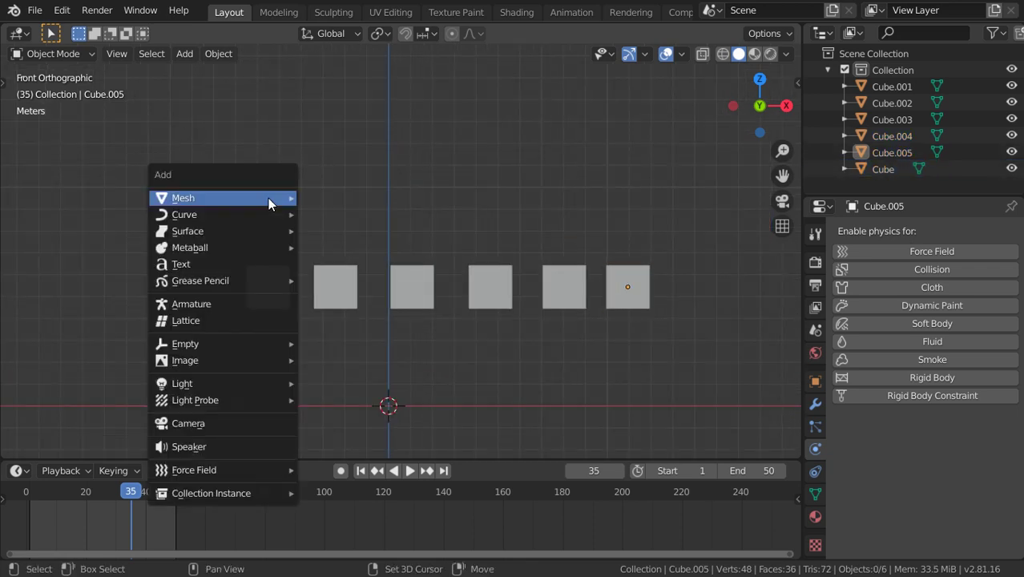
pyautogui.moveTo(268, 198)
pyautogui.press('Escape')
pyautogui.click(284, 272)
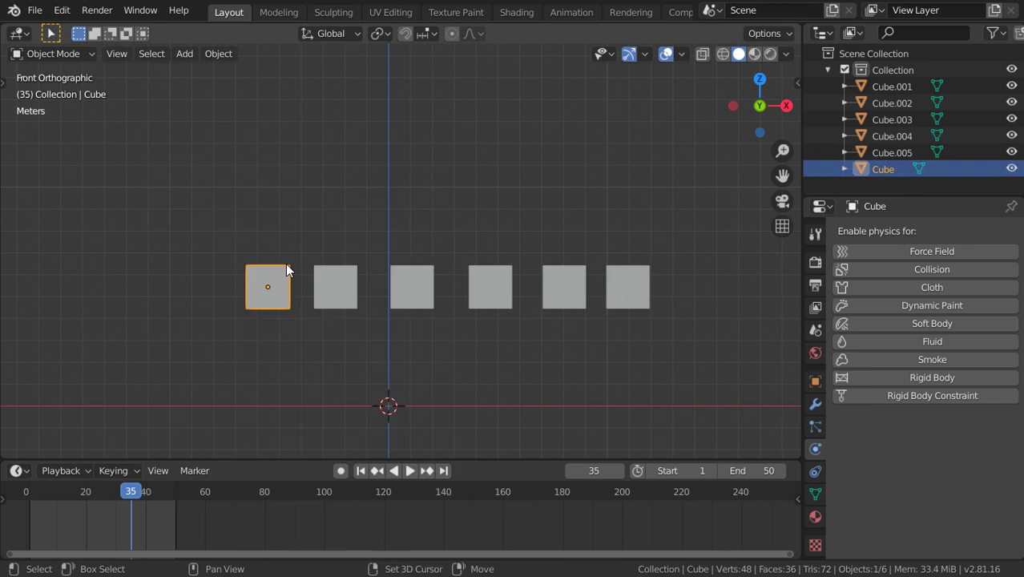
pyautogui.hotkey('shift', 'd')
pyautogui.press('z')
pyautogui.click(282, 215)
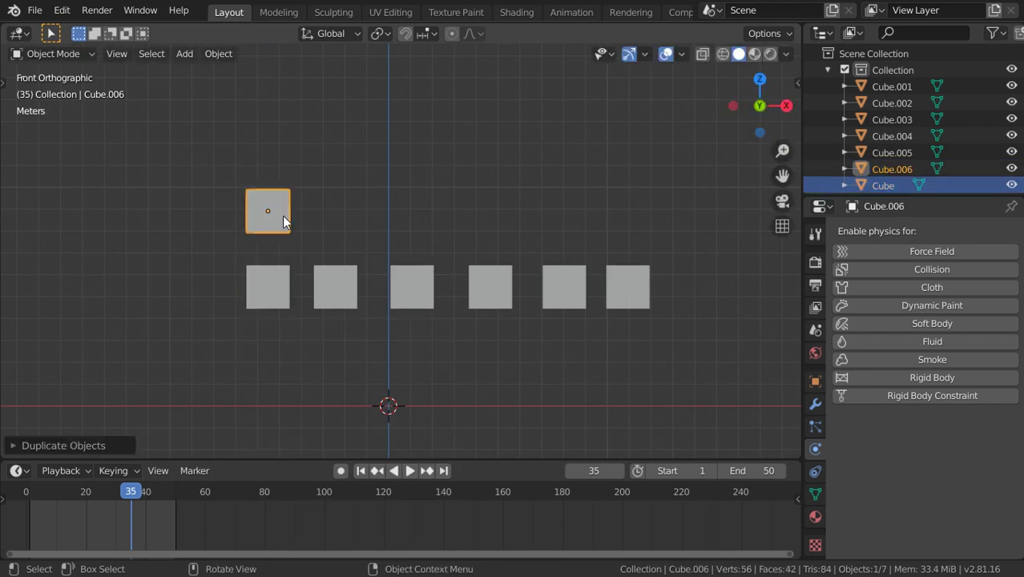
# Give the bottom-left cube Active rigid body physics and play the simulation
pyautogui.click(268, 272)
pyautogui.click(894, 378)
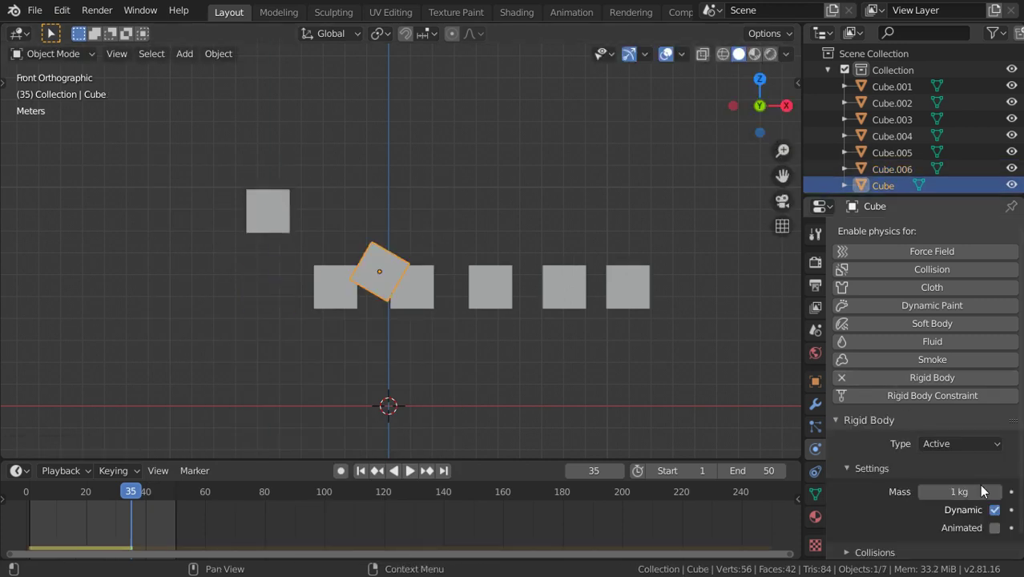
pyautogui.scroll(-1, 981, 491)
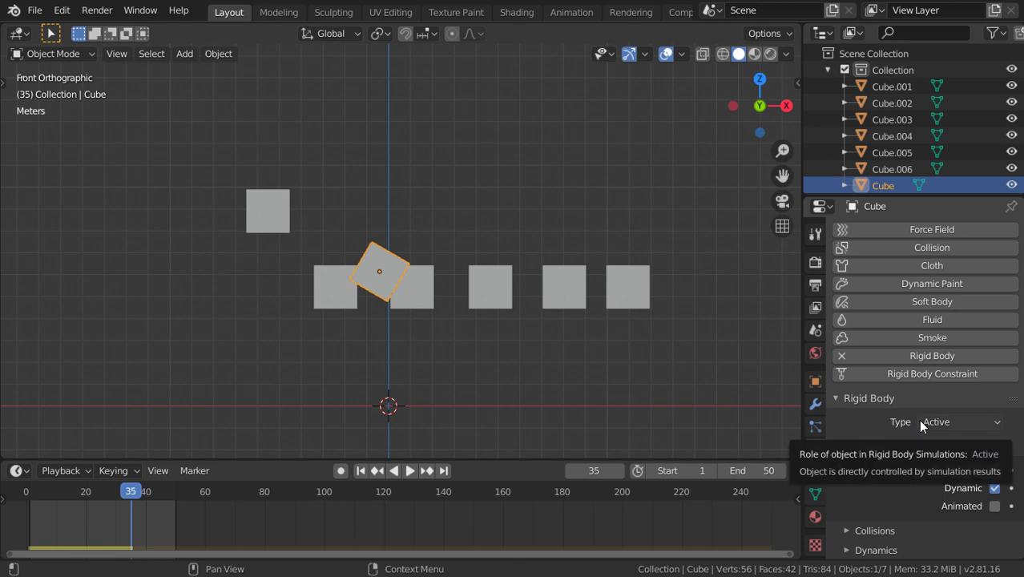
pyautogui.click(415, 470)
pyautogui.press('Escape')
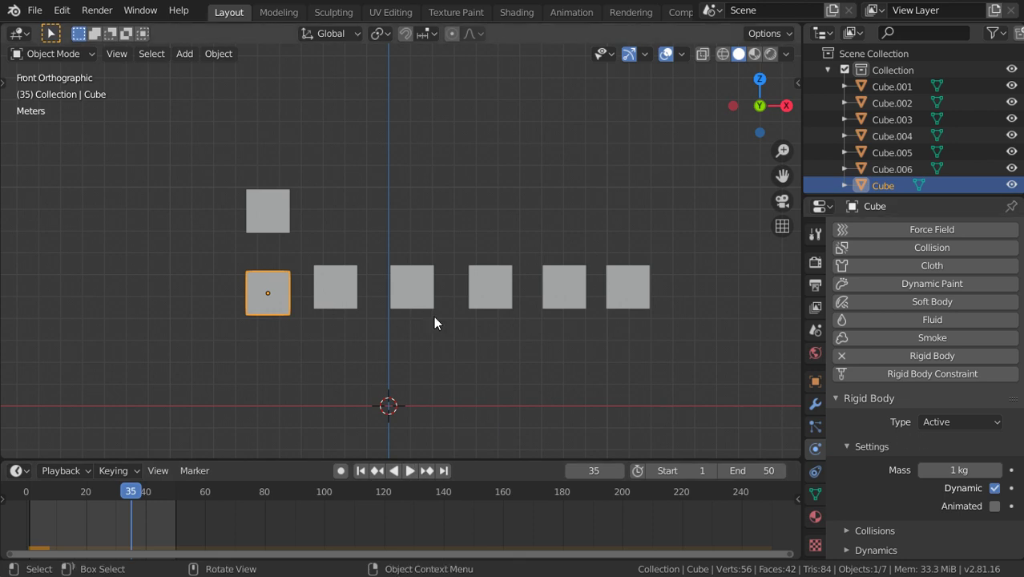
# Set the cube's rigid body collision shape to Capsule
pyautogui.click(932, 523)
pyautogui.scroll(-3, 950, 449)
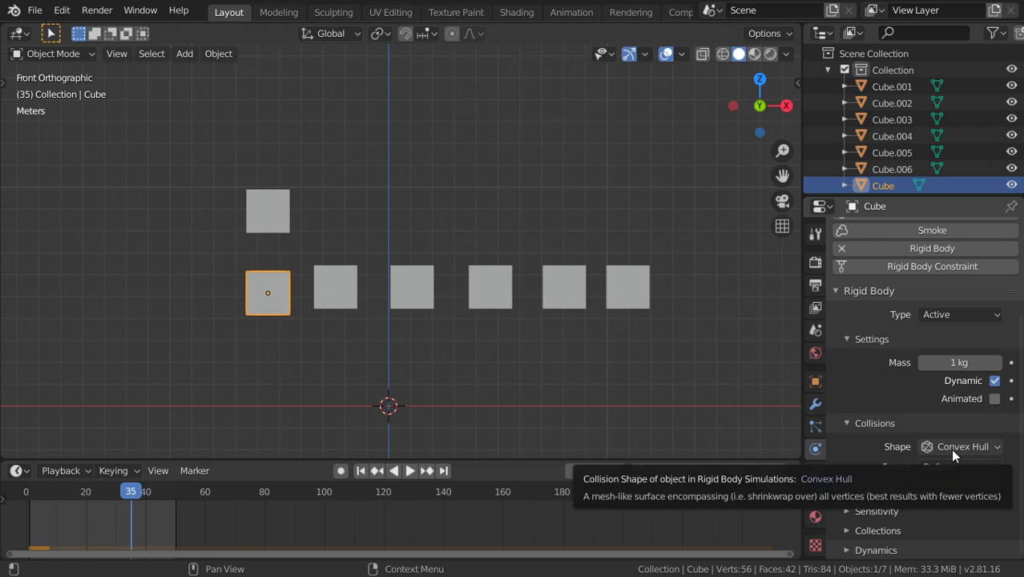
pyautogui.click(950, 447)
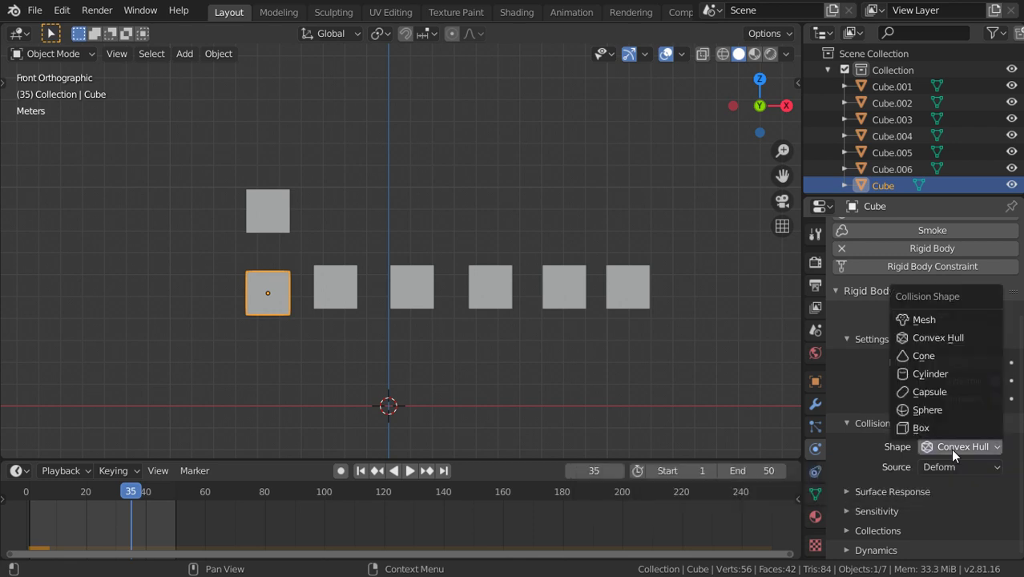
pyautogui.click(929, 391)
# Orbit to a perspective angle and switch the viewport to wireframe shading
pyautogui.moveTo(365, 335)
pyautogui.mouseDown(button='middle')
pyautogui.moveTo(350, 318)
pyautogui.moveTo(267, 302)
pyautogui.mouseUp(button='middle')
pyautogui.hotkey('shift', 'z')
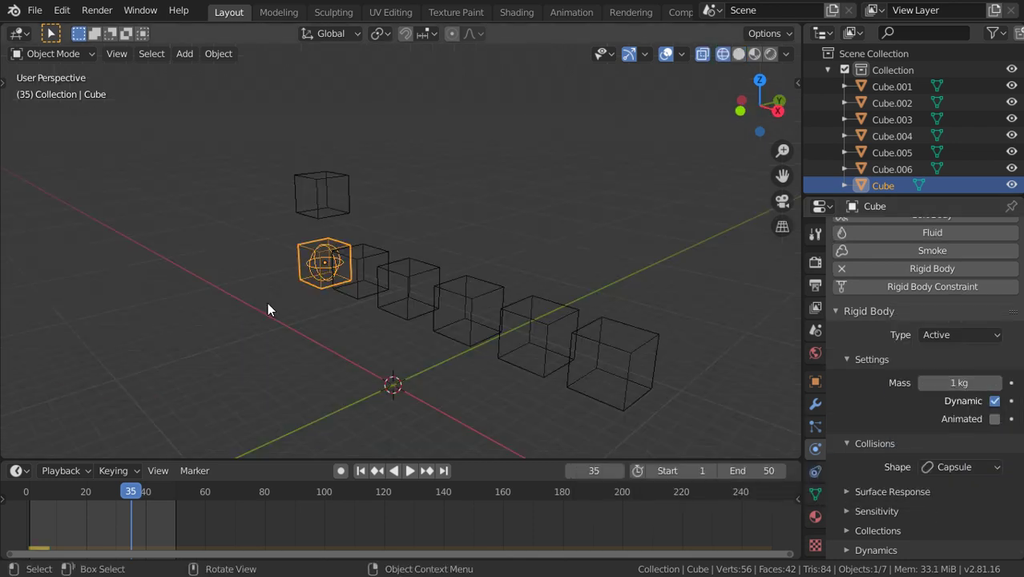
pyautogui.scroll(5, 267, 302)
pyautogui.moveTo(325, 273); pyautogui.dragTo(309, 274, button='middle')
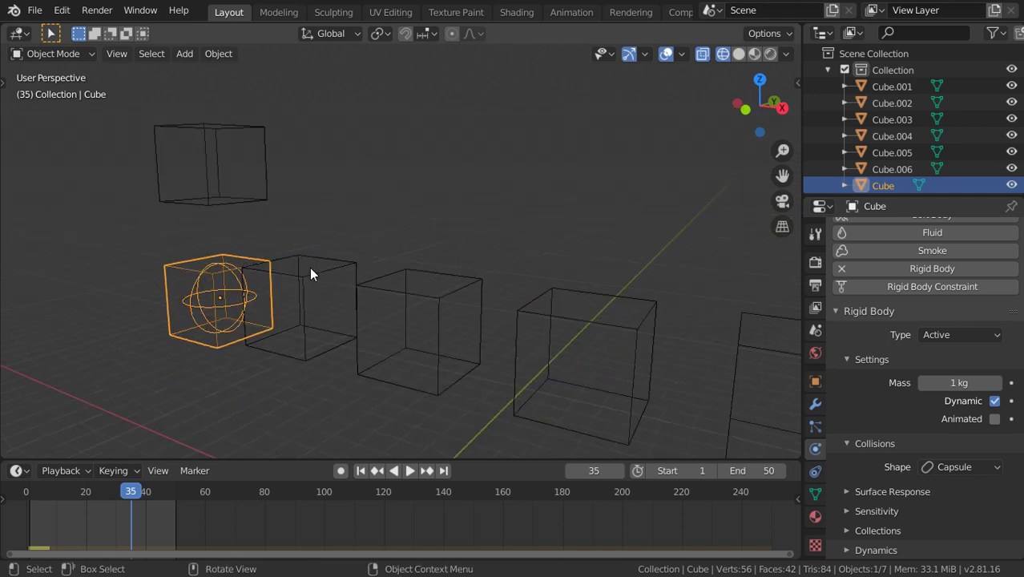
pyautogui.scroll(2, 311, 274)
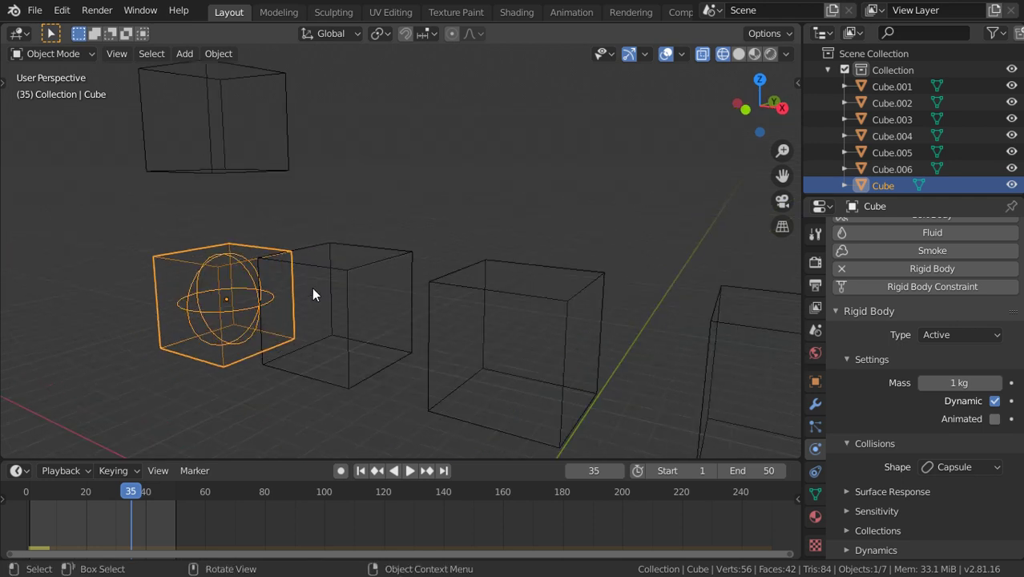
# Cycle the collision shape through Mesh, Convex Hull, Cone and Cylinder, ending on Box
pyautogui.click(931, 466)
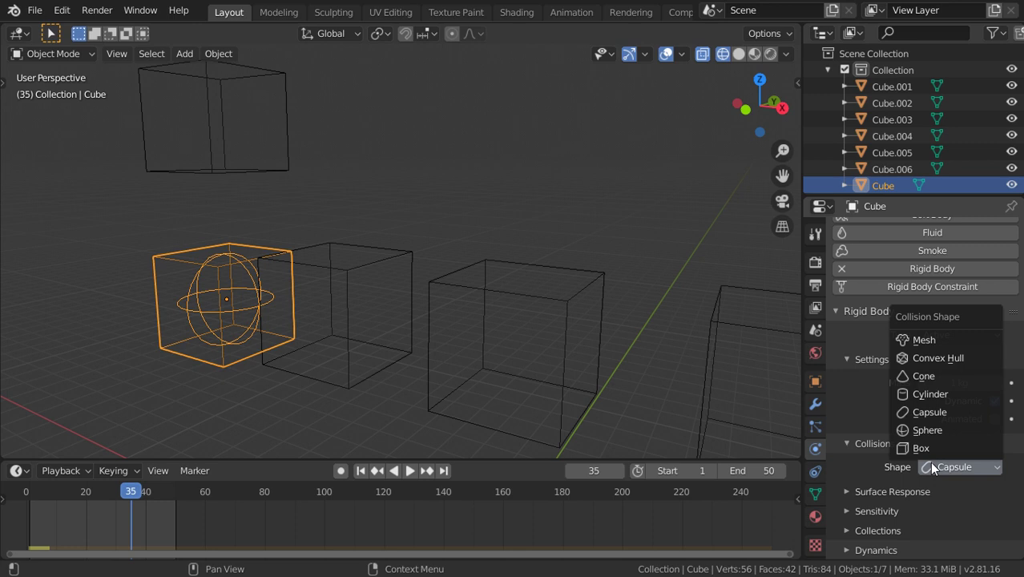
pyautogui.click(924, 340)
pyautogui.click(961, 466)
pyautogui.click(950, 359)
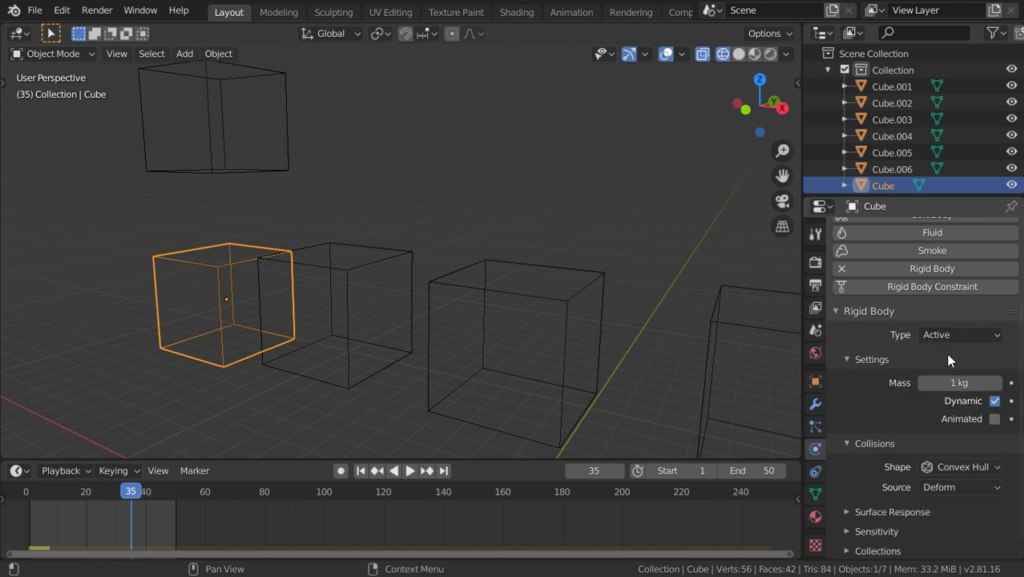
pyautogui.click(950, 469)
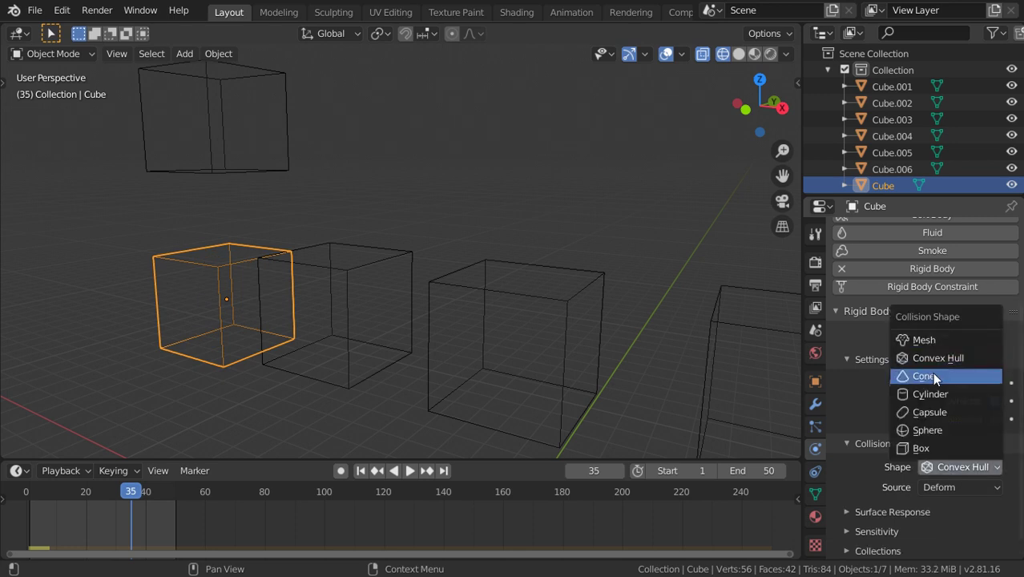
pyautogui.click(929, 373)
pyautogui.click(981, 471)
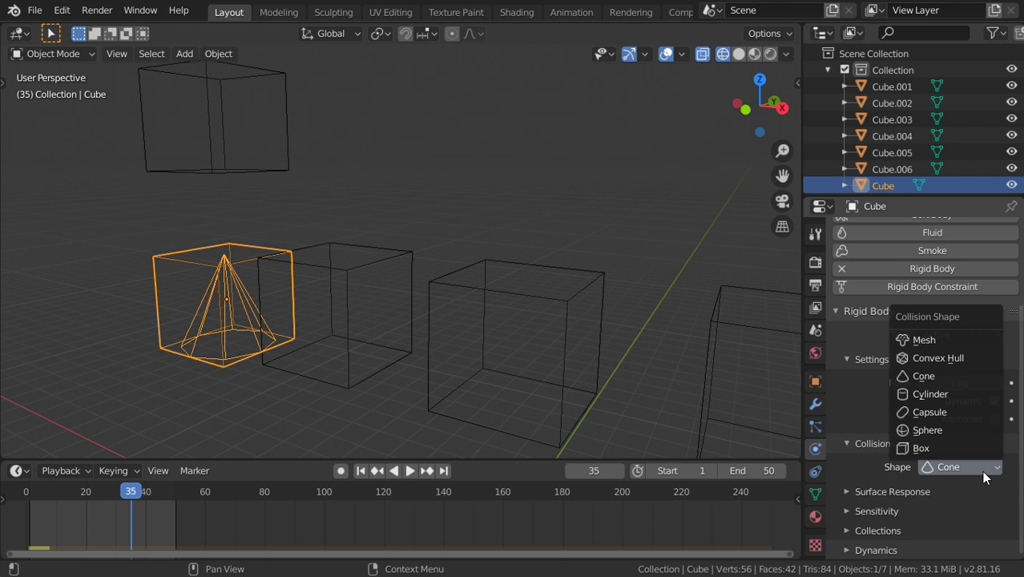
pyautogui.click(930, 394)
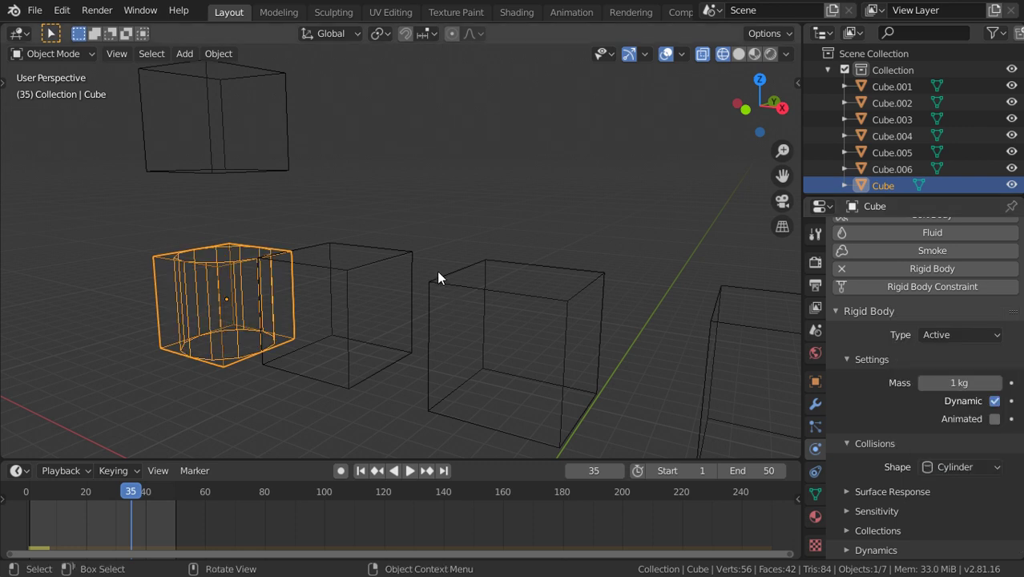
pyautogui.click(982, 469)
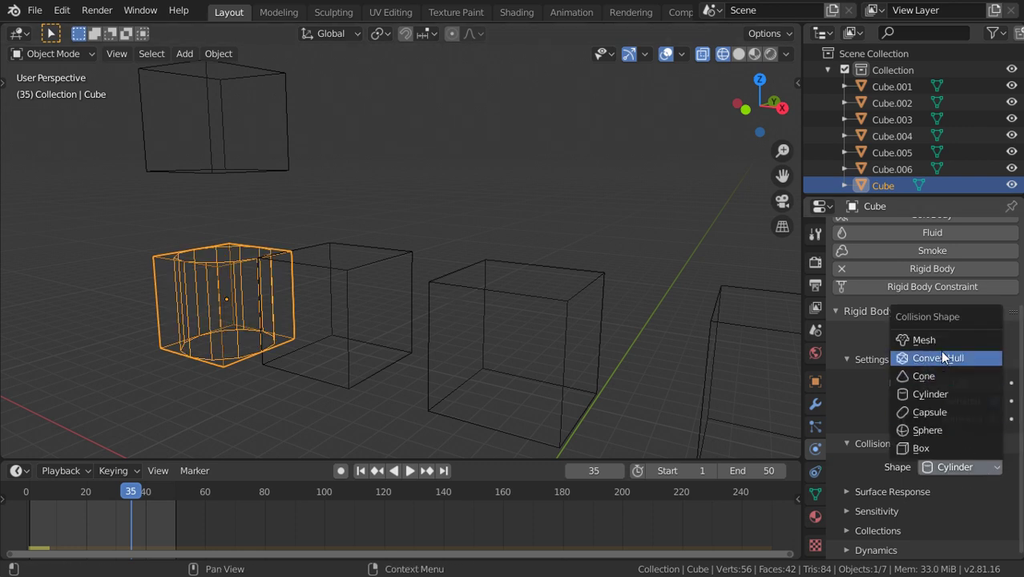
pyautogui.click(918, 448)
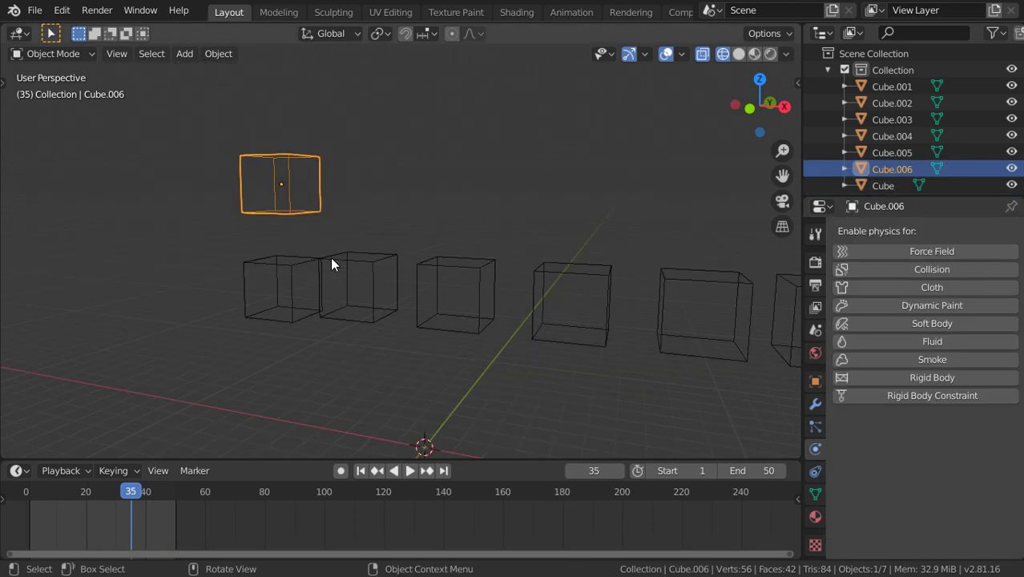
# Scale the upper cube Cube.006 down slightly to about 0.98
pyautogui.press('s')
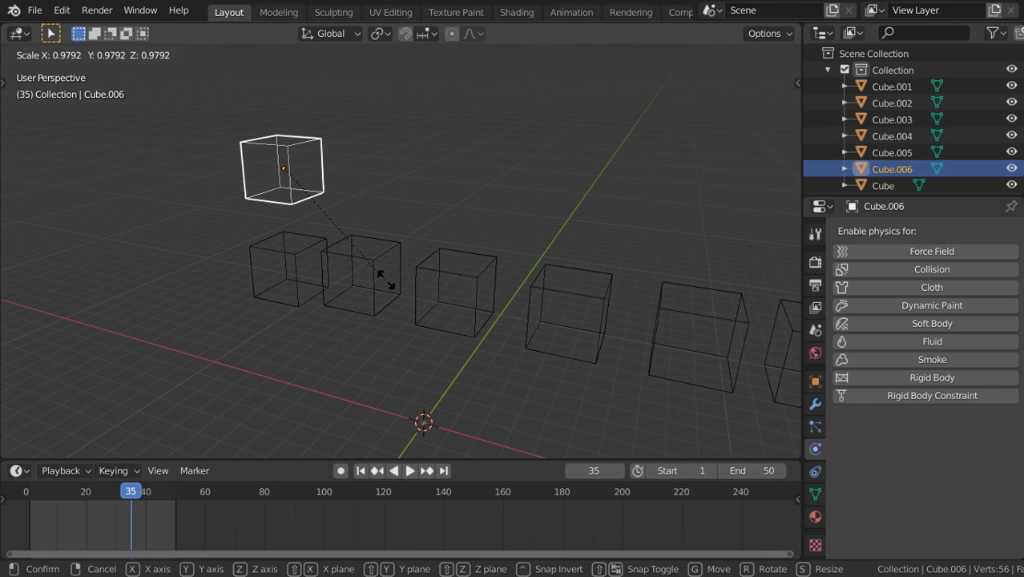
pyautogui.click(385, 279)
pyautogui.scroll(2, 369, 257)
pyautogui.press('s')
pyautogui.click(520, 382)
pyautogui.scroll(-2, 469, 334)
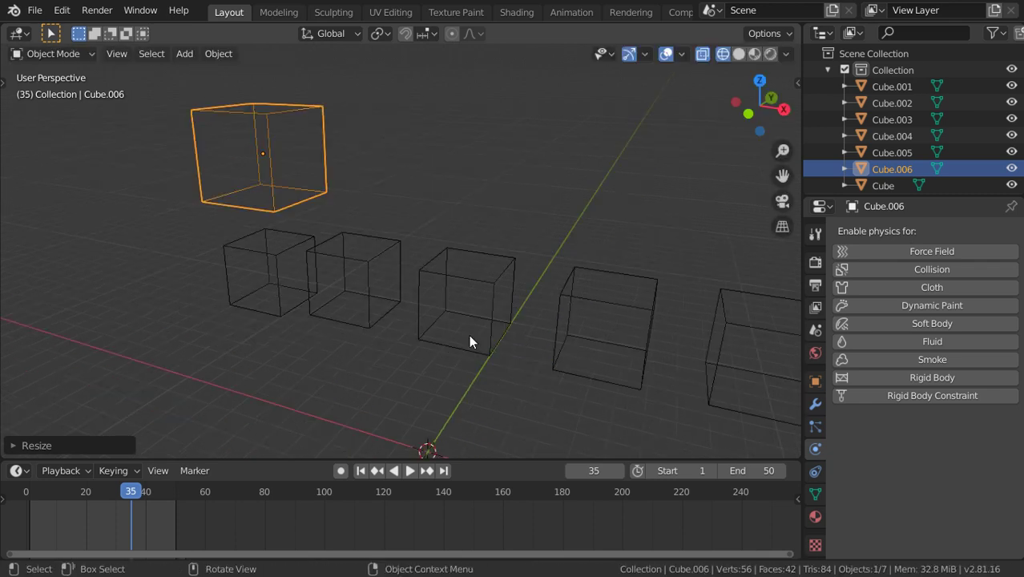
pyautogui.scroll(1, 469, 334)
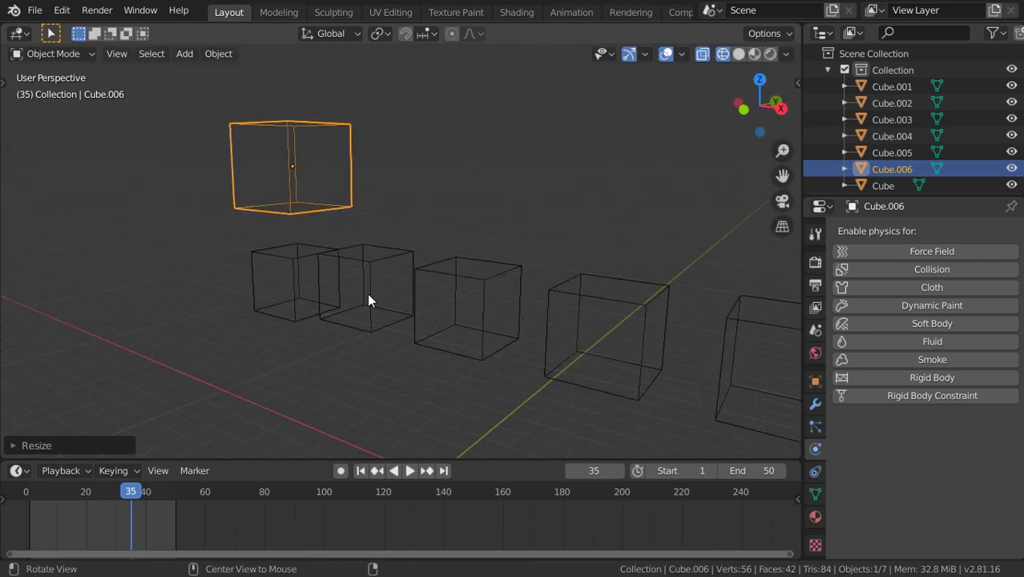
# Preview the simulation, then select the bottom-left cube
pyautogui.press('space')
pyautogui.press('Escape')
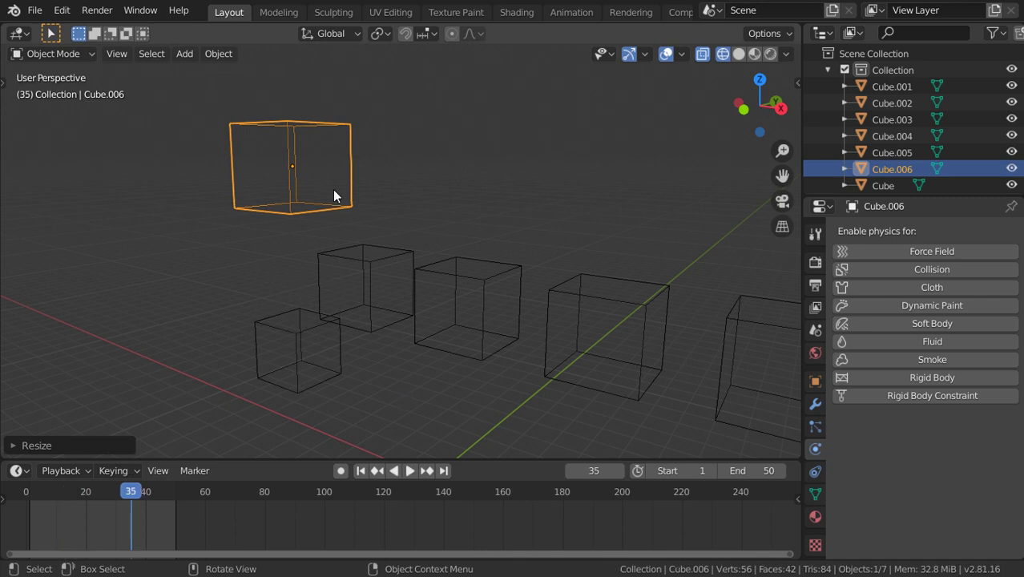
pyautogui.click(325, 174)
pyautogui.click(307, 330)
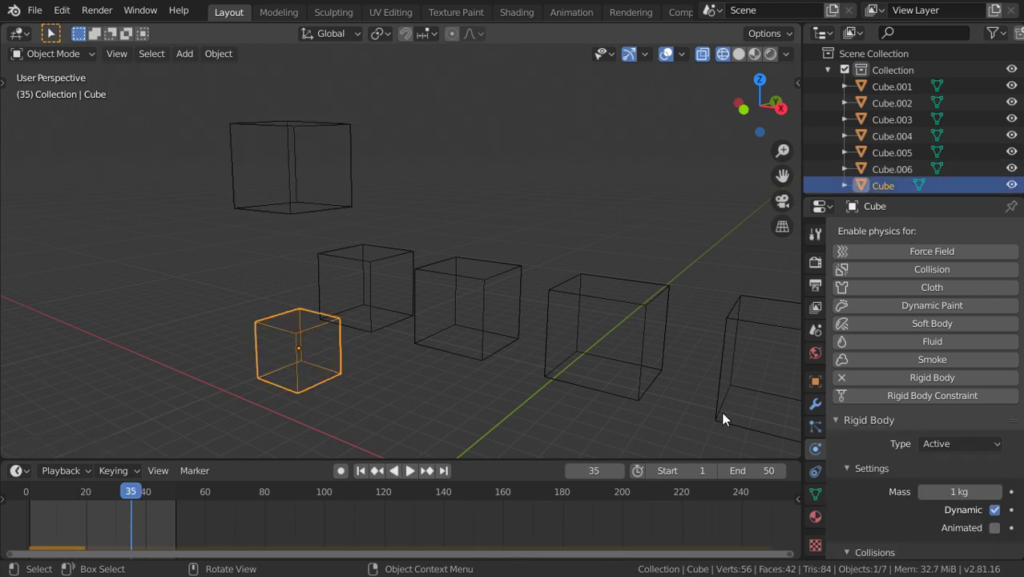
# Turn off Dynamic on the bottom-left cube and replay the fall from frame 1
pyautogui.click(994, 510)
pyautogui.click(359, 471)
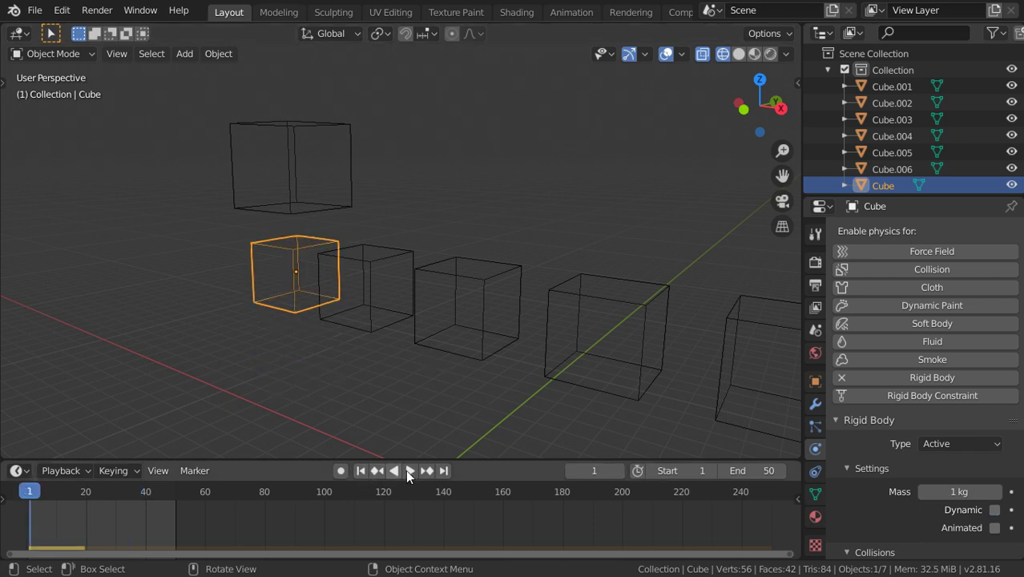
pyautogui.click(409, 471)
pyautogui.press('Escape')
# Review Cube.006's Convex Hull collision settings and replay the simulation
pyautogui.click(321, 177)
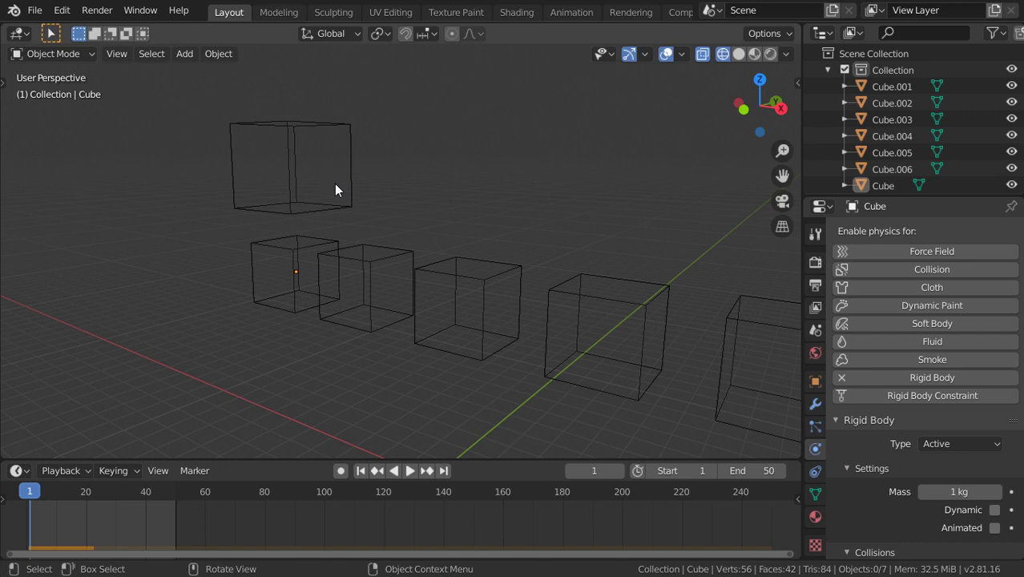
pyautogui.click(336, 190)
pyautogui.scroll(-3, 969, 465)
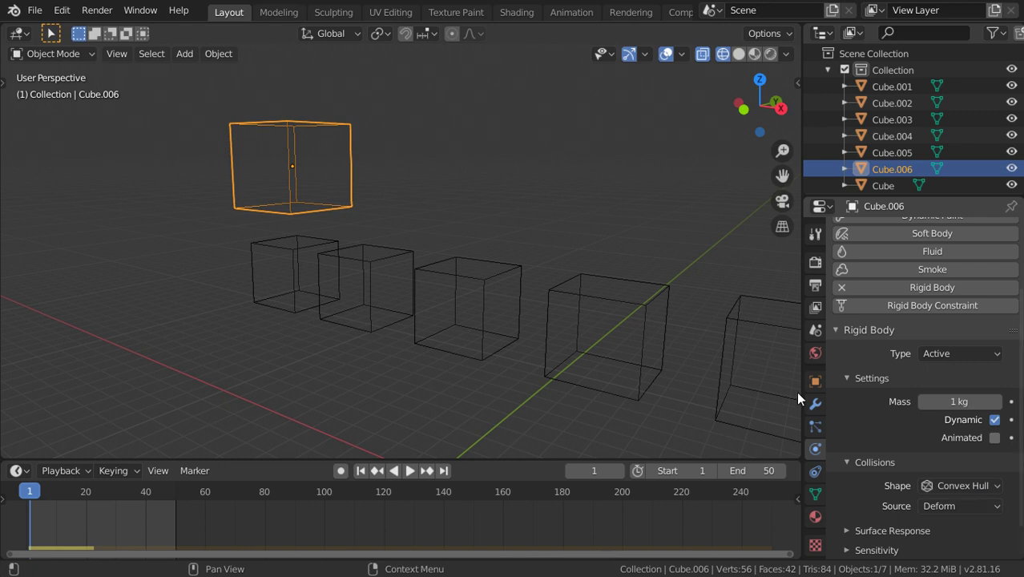
pyautogui.click(412, 474)
pyautogui.press('Escape')
pyautogui.moveTo(345, 305); pyautogui.dragTo(232, 229, button='middle')
pyautogui.click(232, 234)
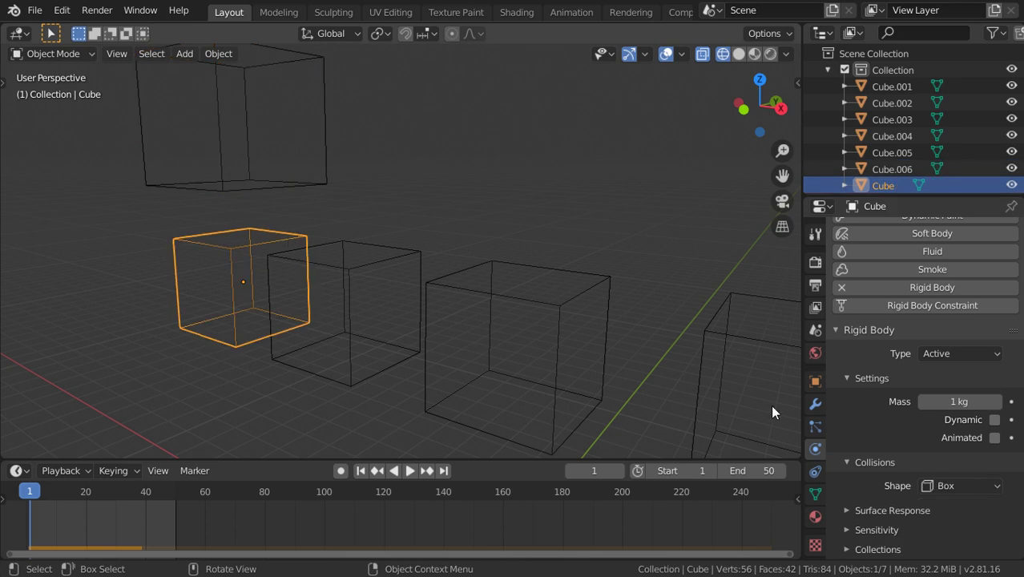
# Give Cube.001 rigid body physics with a Sphere collision shape
pyautogui.click(351, 269)
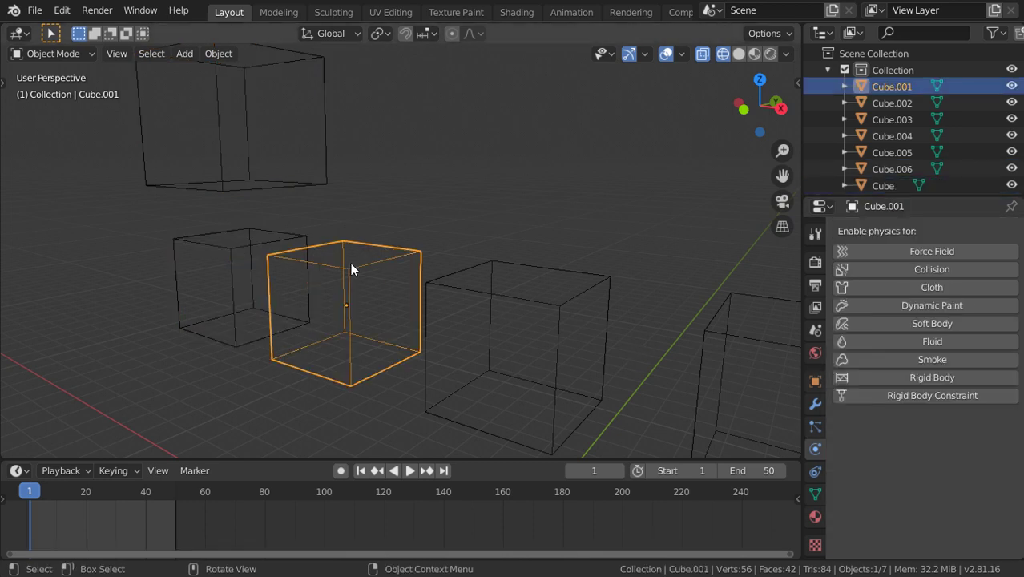
pyautogui.press('KP_1')
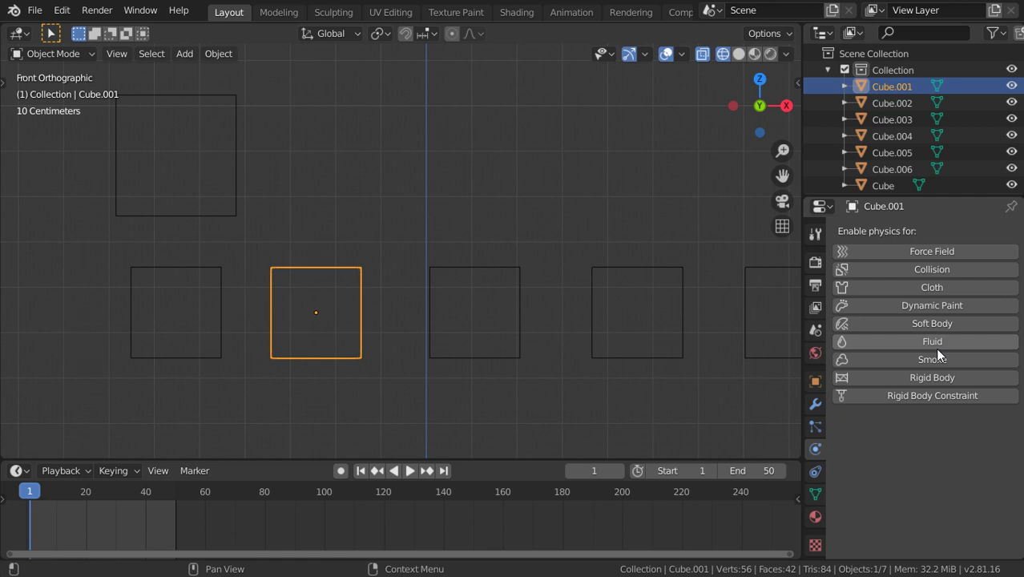
pyautogui.click(934, 377)
pyautogui.scroll(-2, 962, 405)
pyautogui.click(976, 515)
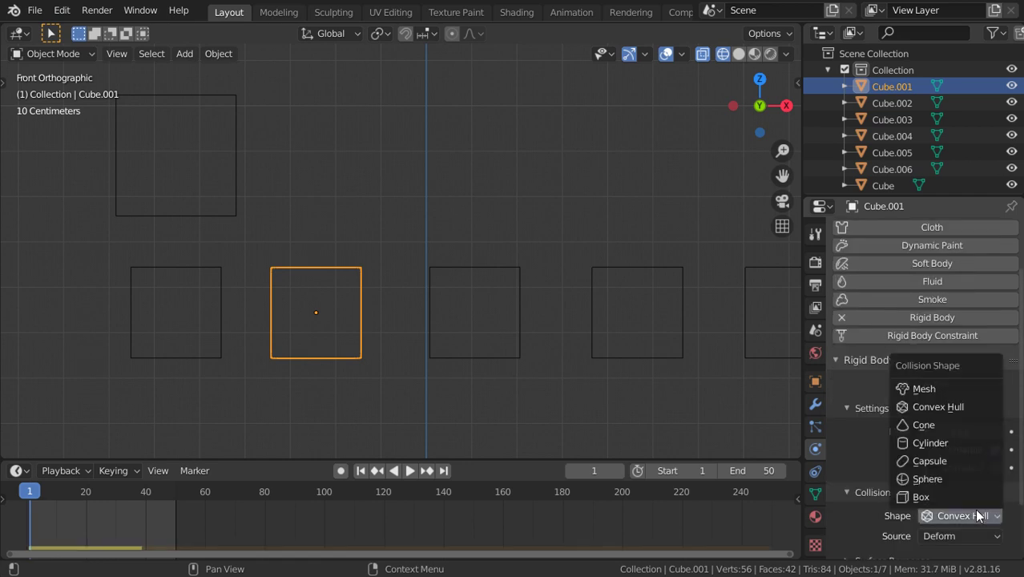
pyautogui.click(927, 479)
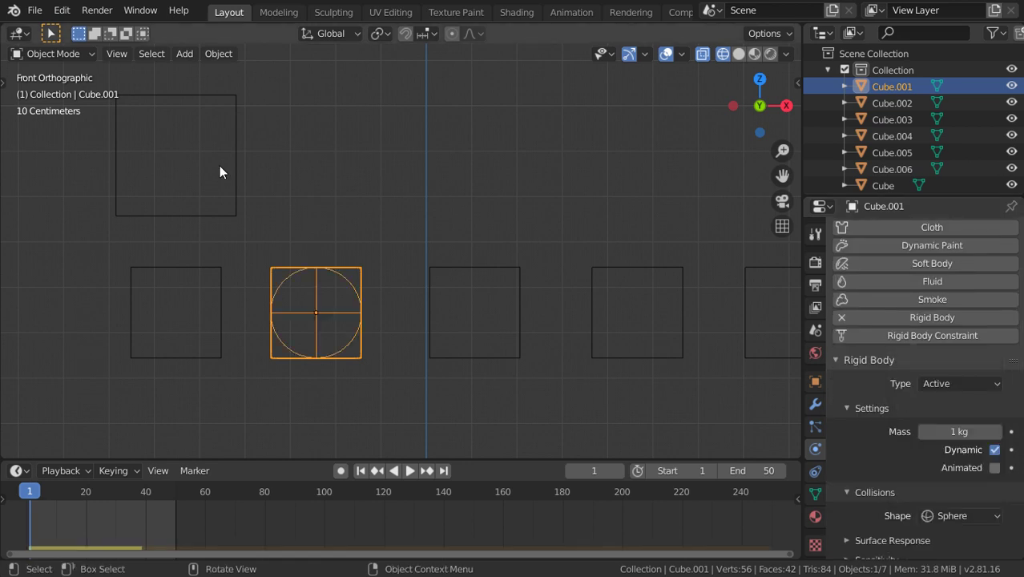
# Move the falling cube Cube.006 above Cube.001 and play the simulation
pyautogui.click(219, 165)
pyautogui.click(229, 171)
pyautogui.press('g')
pyautogui.click(410, 170)
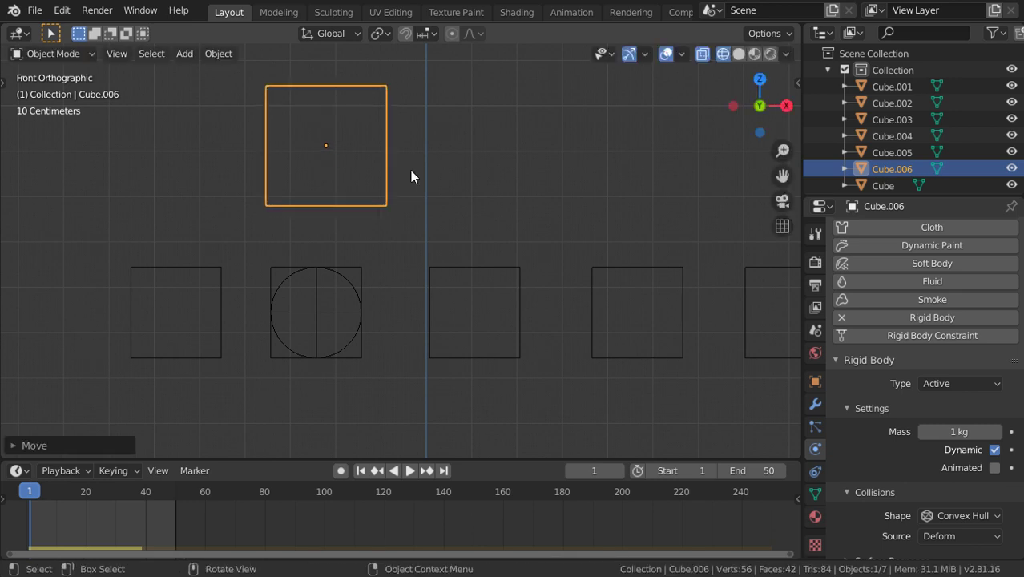
pyautogui.scroll(-2, 410, 172)
pyautogui.moveTo(410, 172); pyautogui.dragTo(378, 247, button='middle')
pyautogui.click(415, 343)
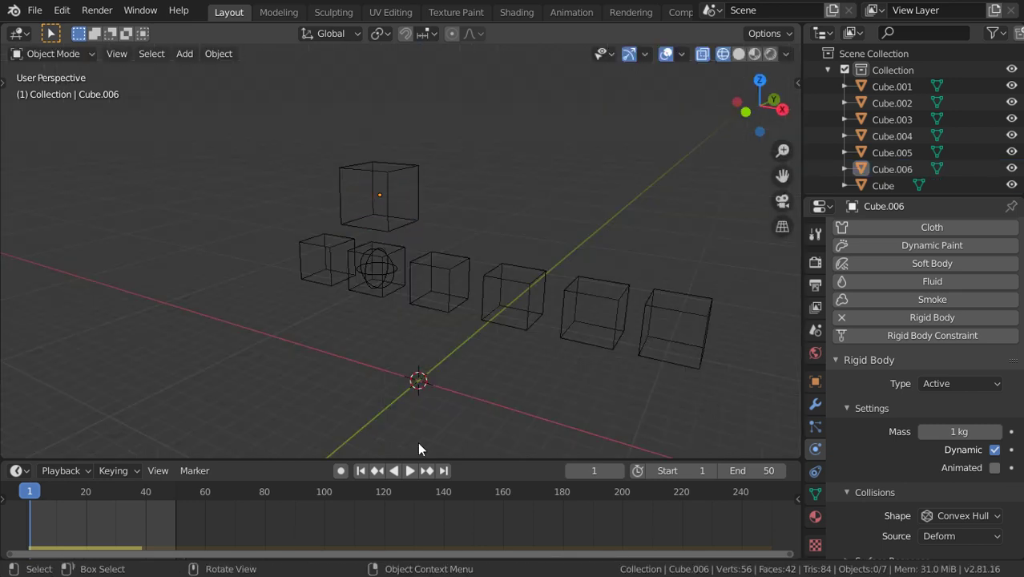
pyautogui.click(410, 471)
pyautogui.press('Escape')
# Turn off Dynamic on Cube.001 and replay the fall
pyautogui.click(386, 260)
pyautogui.click(995, 450)
pyautogui.click(403, 200)
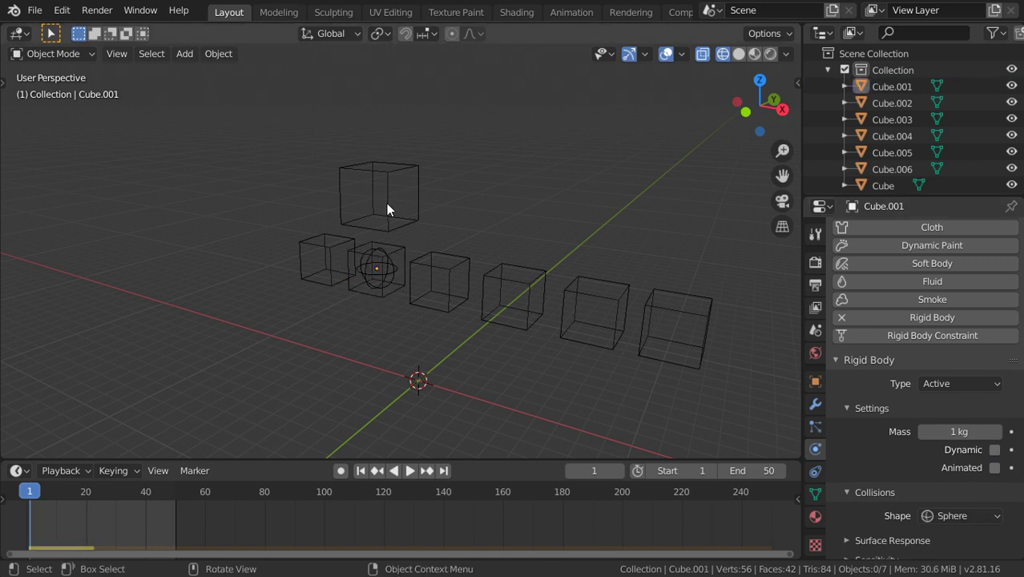
pyautogui.press('space')
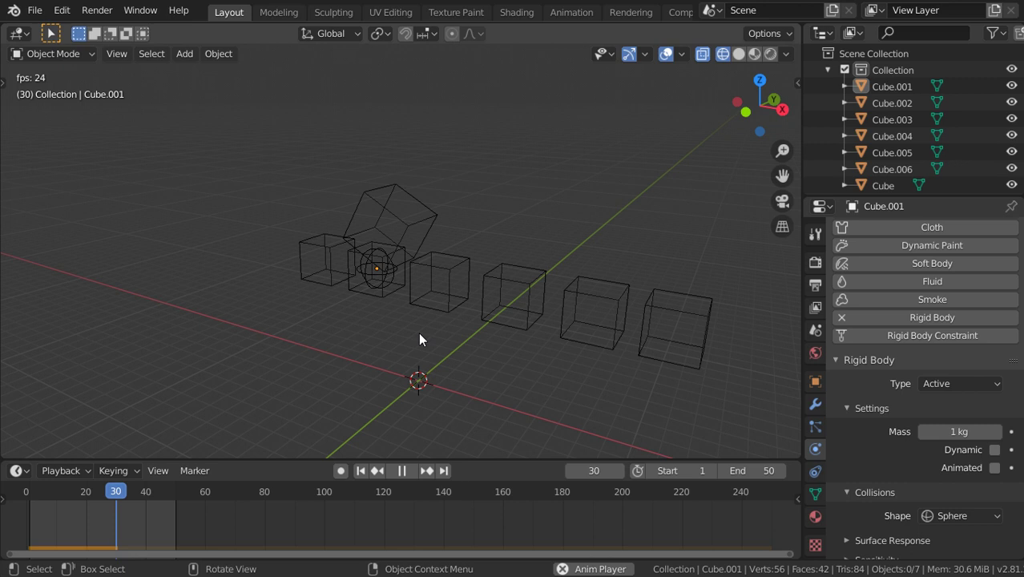
pyautogui.press('Escape')
# Inspect Cube.001's collision shape list, then select Cube.006 in front orthographic view
pyautogui.scroll(2, 393, 301)
pyautogui.scroll(4, 393, 294)
pyautogui.moveTo(394, 294); pyautogui.dragTo(446, 293, button='middle')
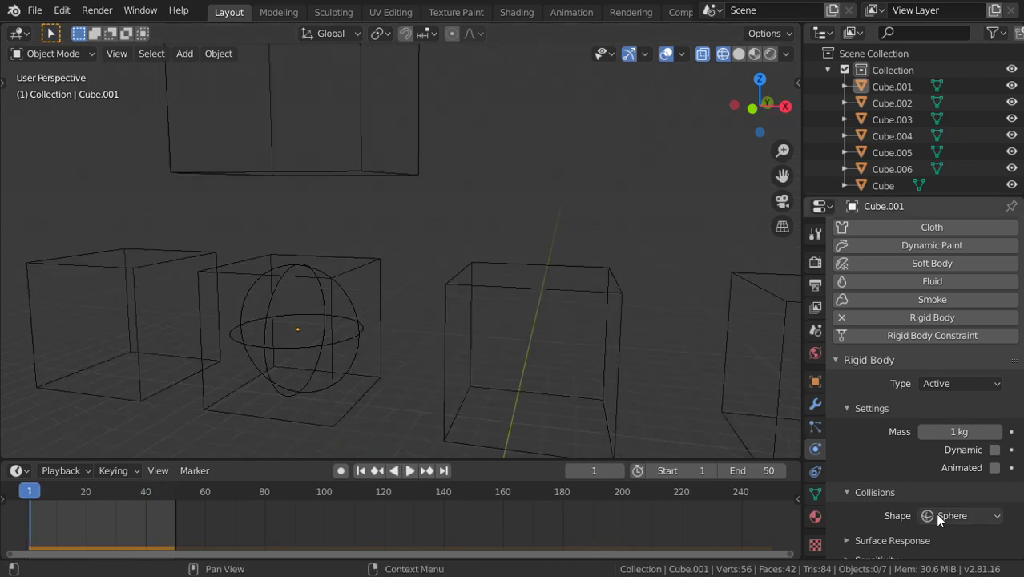
pyautogui.scroll(-7, 662, 341)
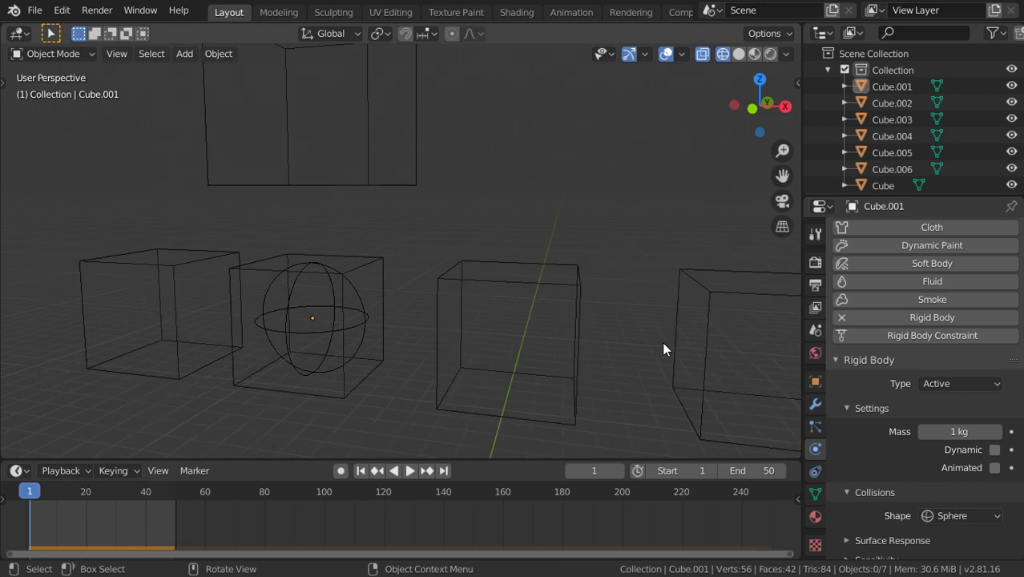
pyautogui.click(947, 516)
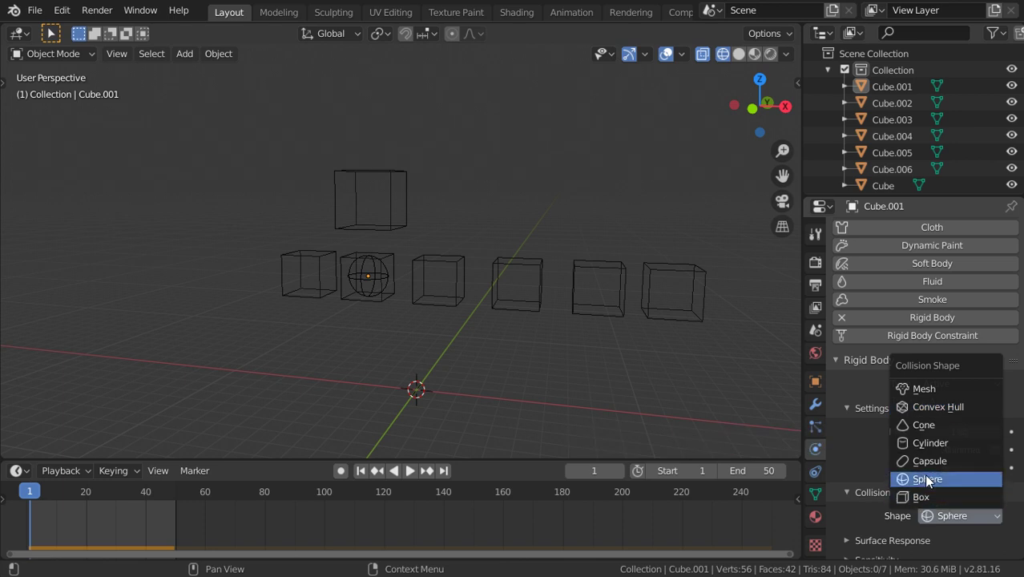
pyautogui.click(383, 210)
pyautogui.press('KP_1')
# Duplicate the falling cube along X to sit above the third cube
pyautogui.hotkey('shift', 'd')
pyautogui.press('x')
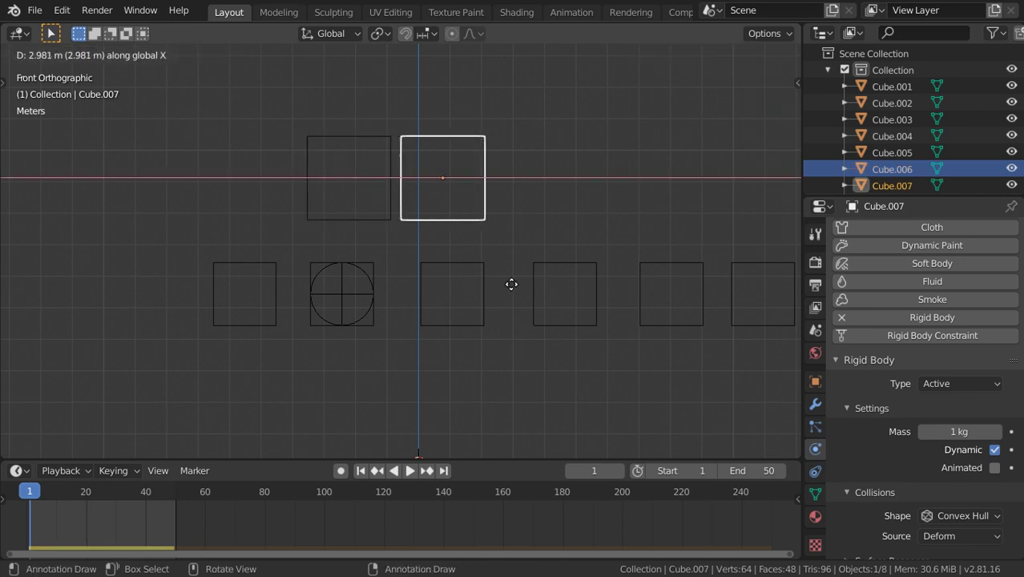
pyautogui.click(498, 268)
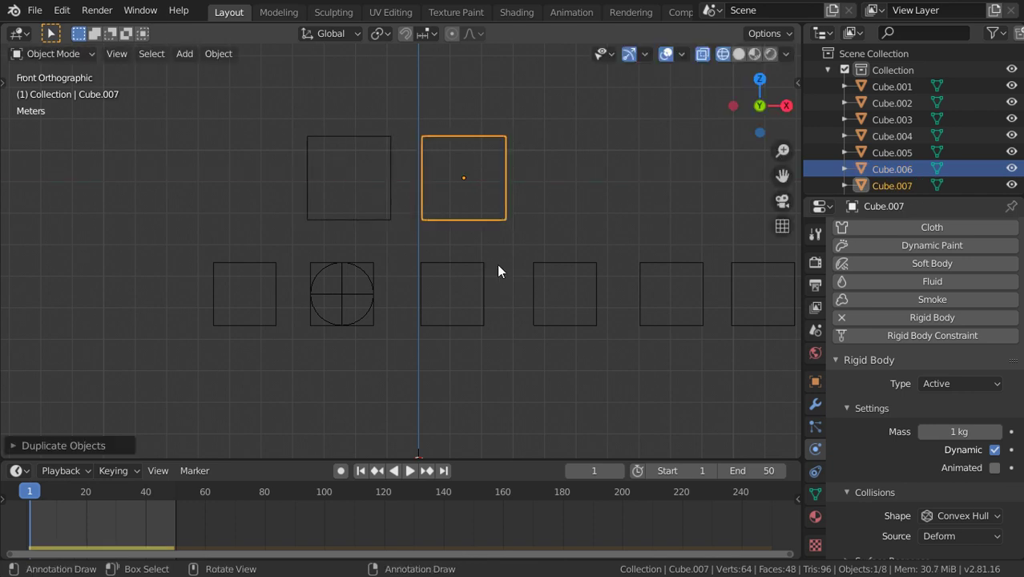
# Give Cube.002 Active rigid body physics with a Cone collision shape
pyautogui.click(455, 292)
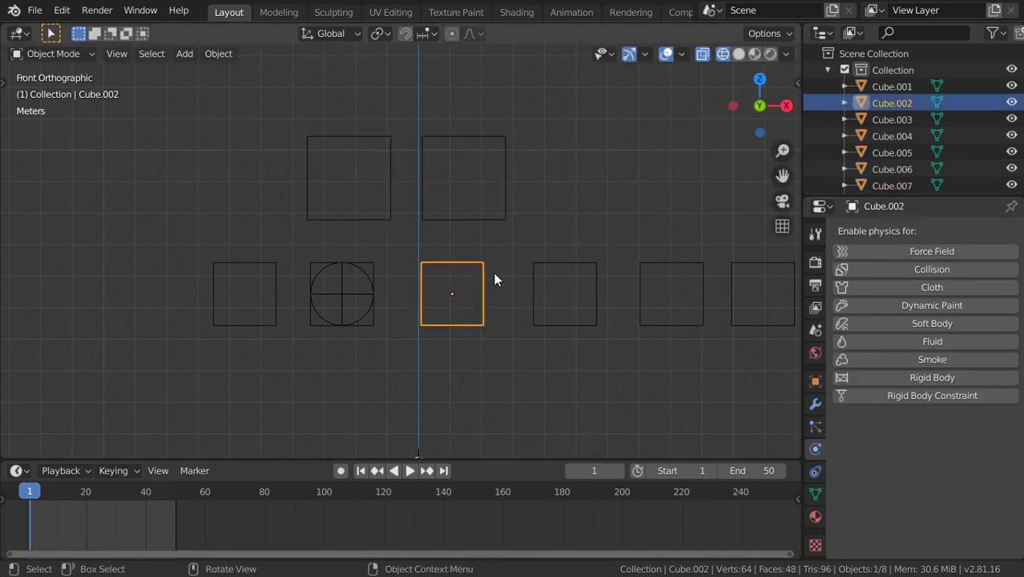
pyautogui.click(979, 373)
pyautogui.click(964, 447)
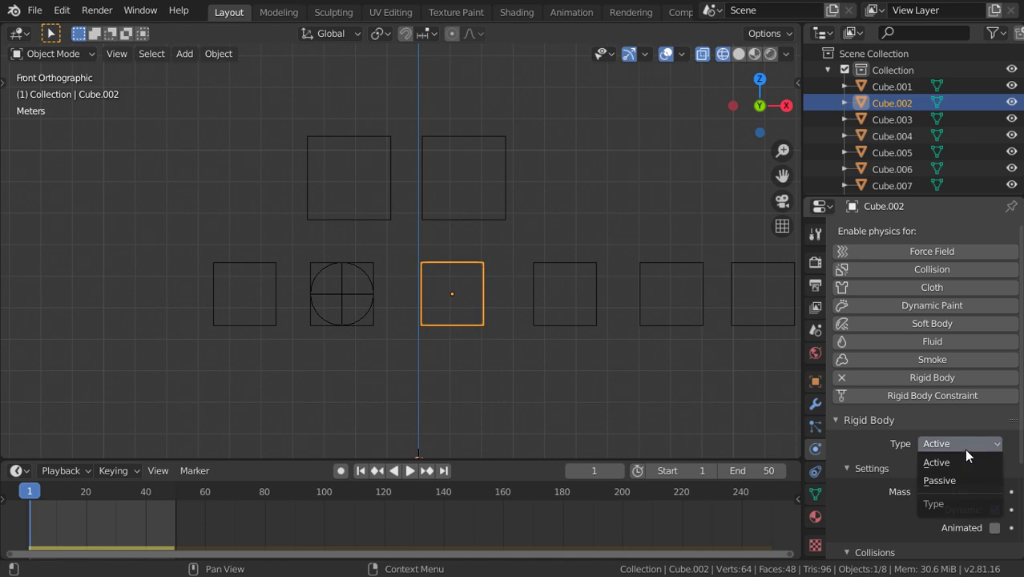
pyautogui.click(964, 456)
pyautogui.scroll(-2, 974, 488)
pyautogui.click(978, 516)
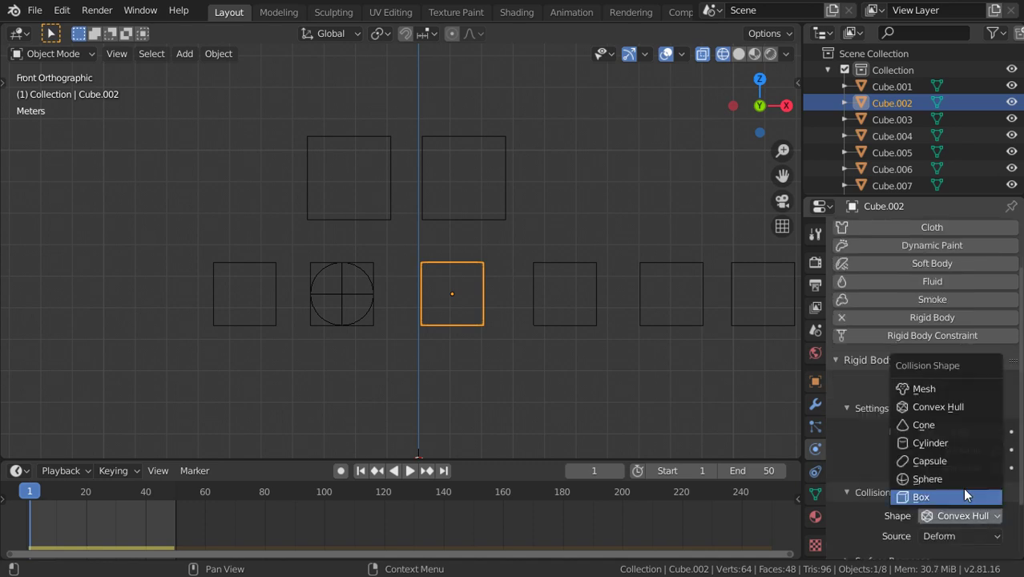
pyautogui.click(924, 424)
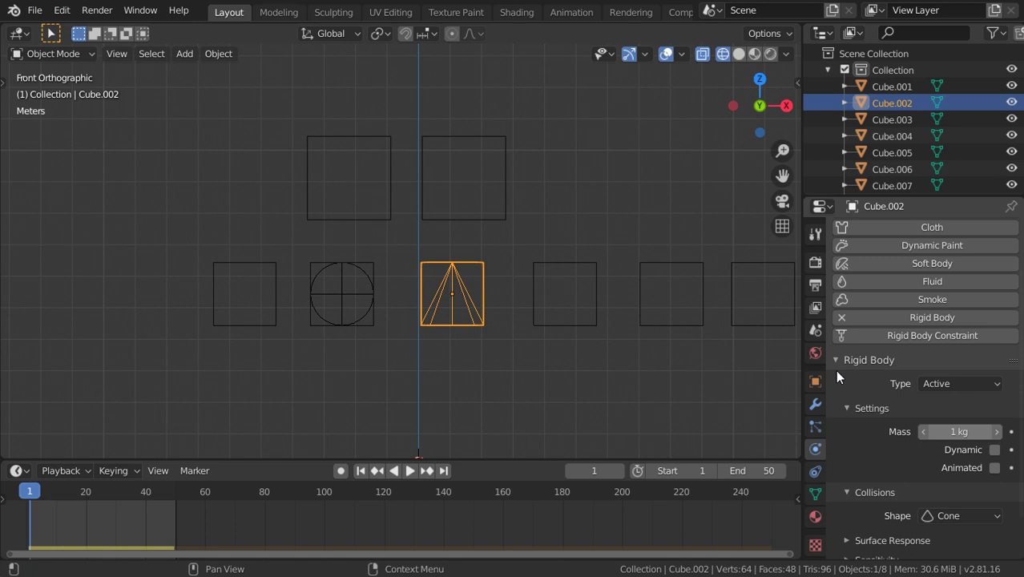
pyautogui.click(512, 192)
# Orbit into perspective and play the simulation twice with solid shading
pyautogui.moveTo(594, 265); pyautogui.dragTo(600, 483, button='middle')
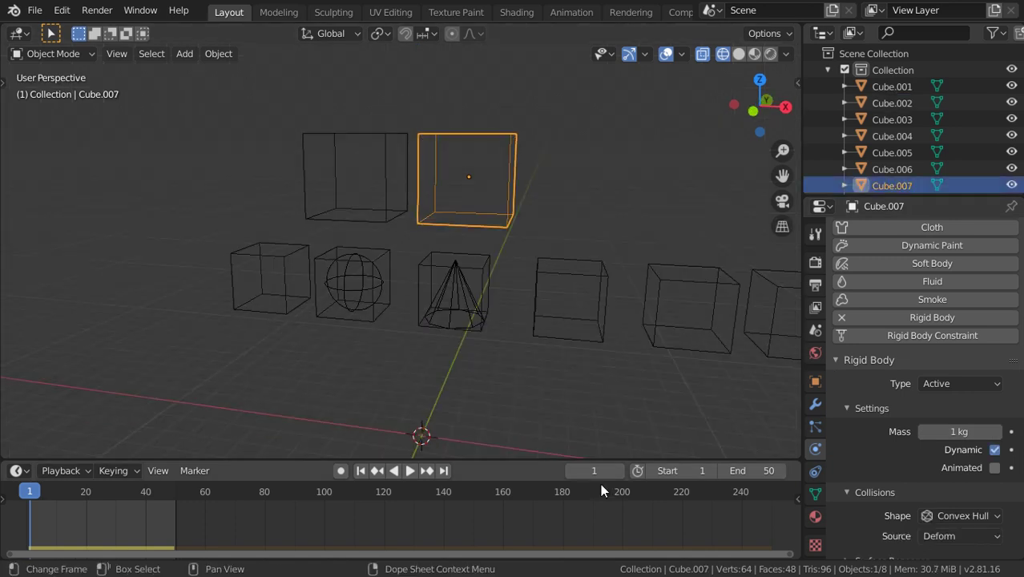
pyautogui.press('space')
pyautogui.press('z')
pyautogui.click(653, 331)
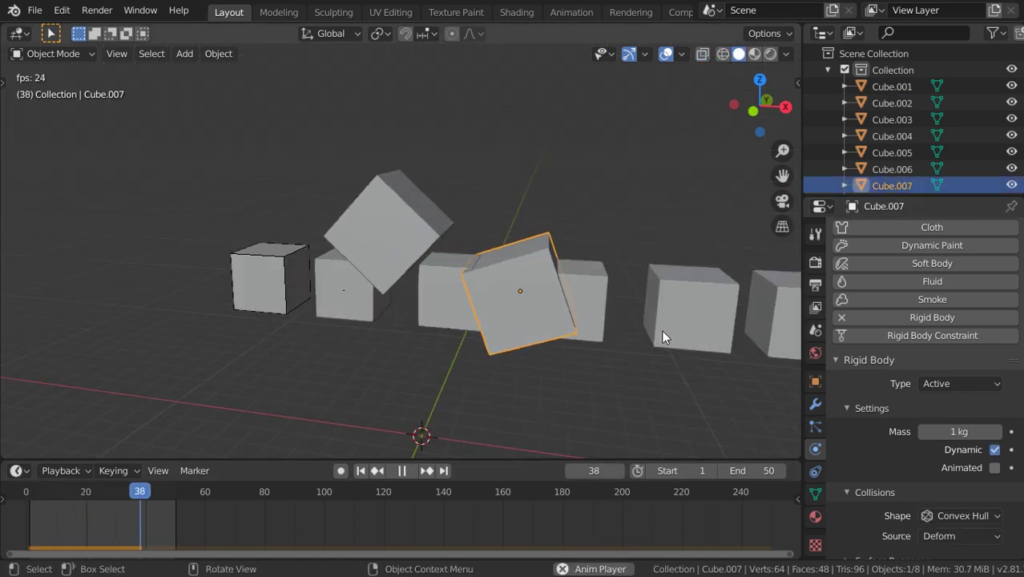
pyautogui.press('Escape')
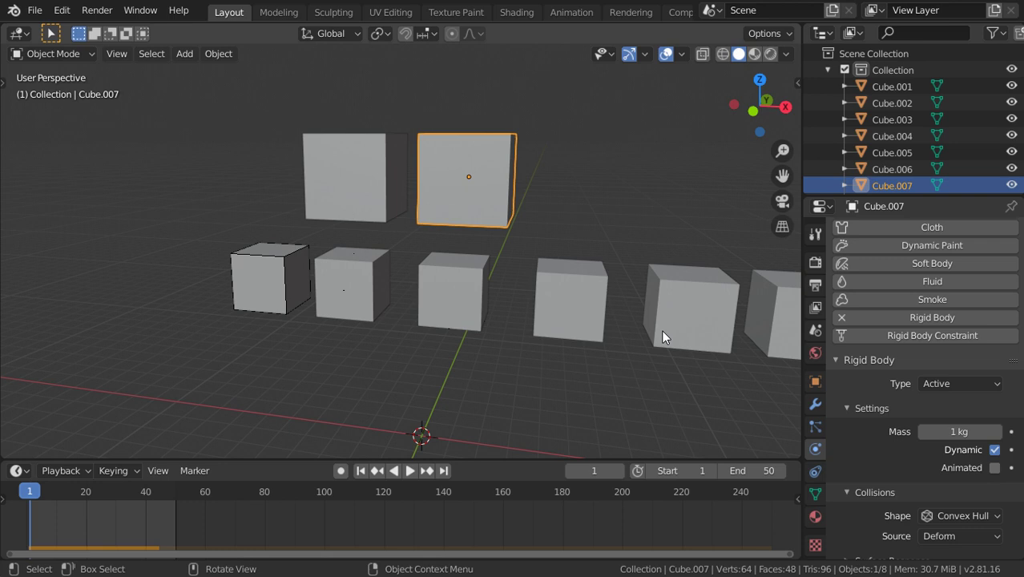
pyautogui.press('space')
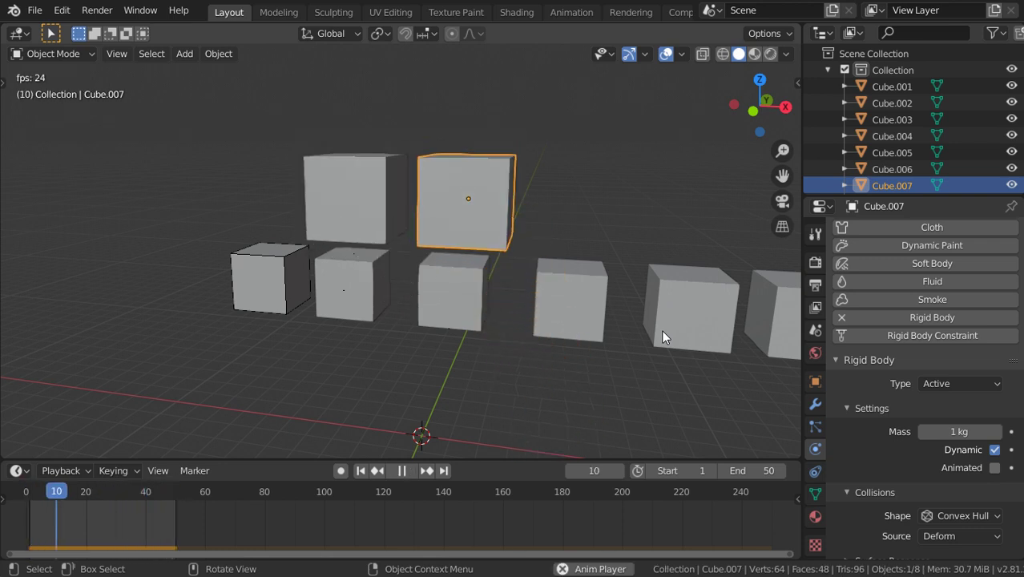
pyautogui.press('Escape')
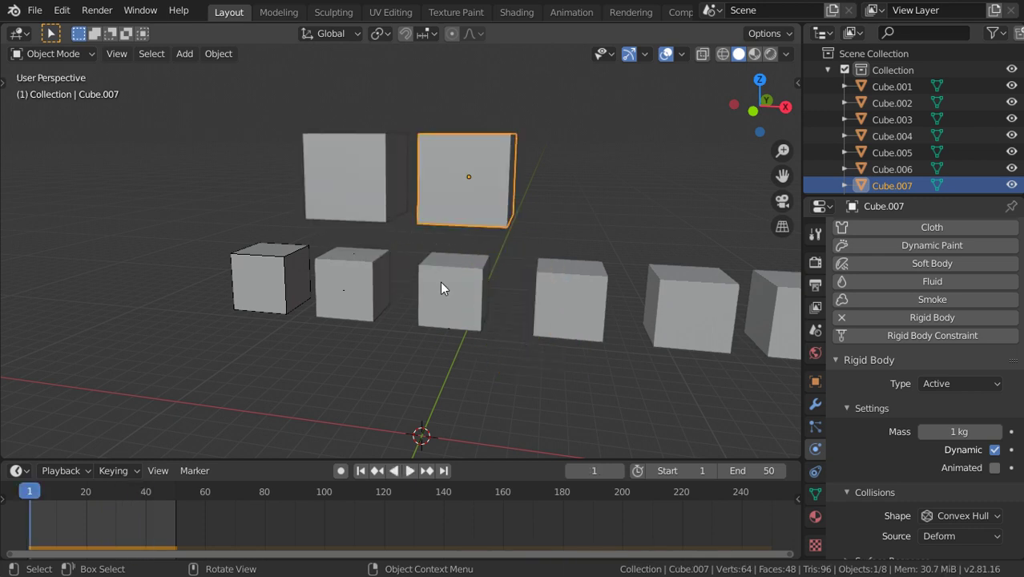
# Switch to see-through wireframe and replay Cube.007 dropping onto the cone cube
pyautogui.hotkey('shift', 'z')
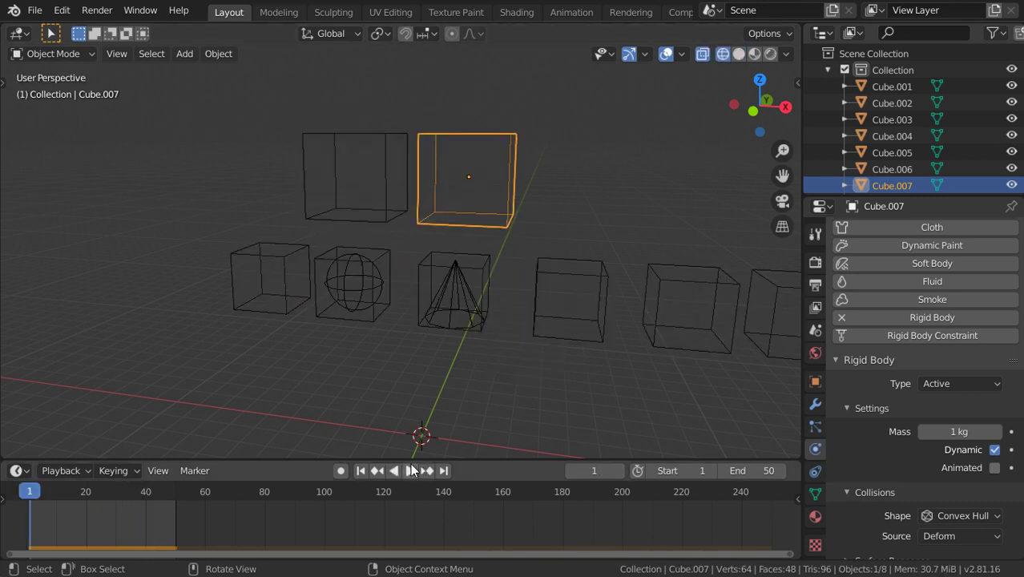
pyautogui.press('space')
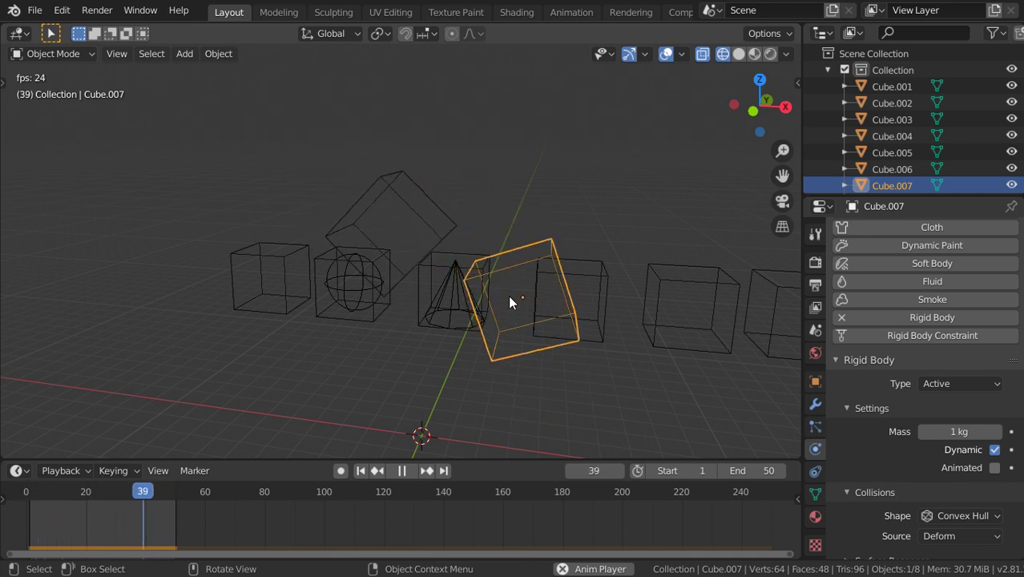
pyautogui.press('Escape')
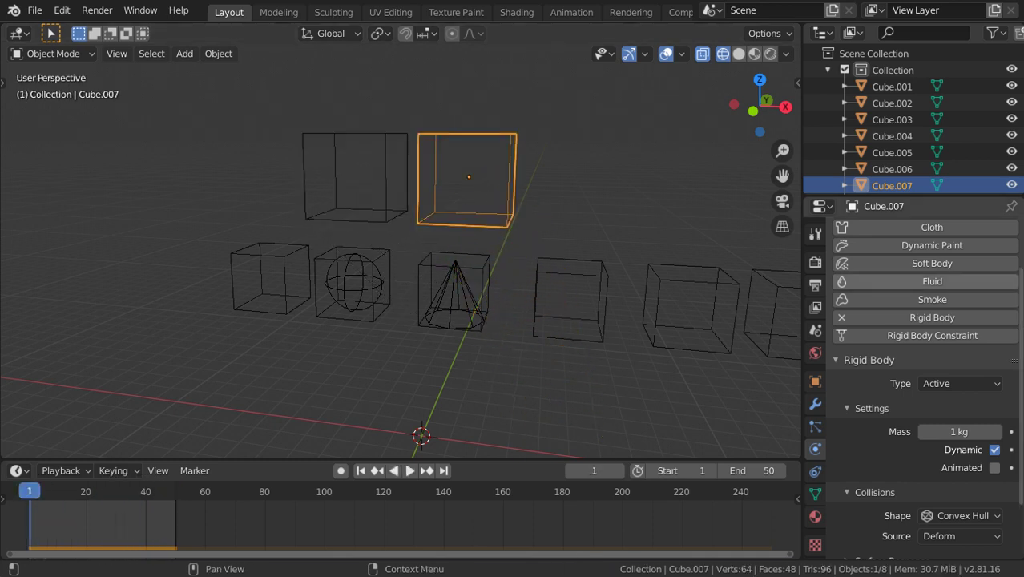
# Frame the row in front view and give Cube.003 a level-2 Subdivision Surface
pyautogui.scroll(-2, 914, 477)
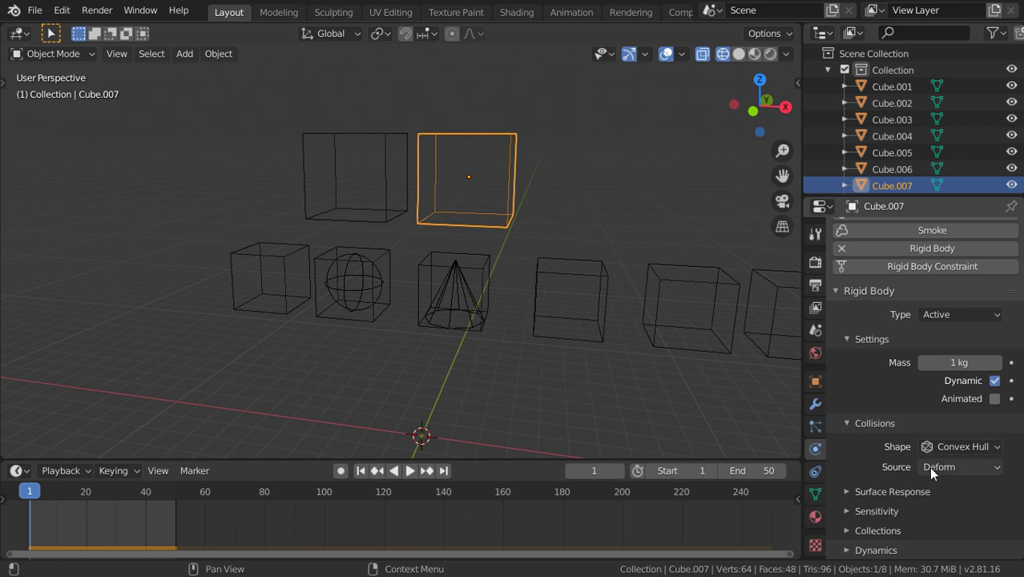
pyautogui.scroll(-3, 505, 251)
pyautogui.scroll(-1, 501, 273)
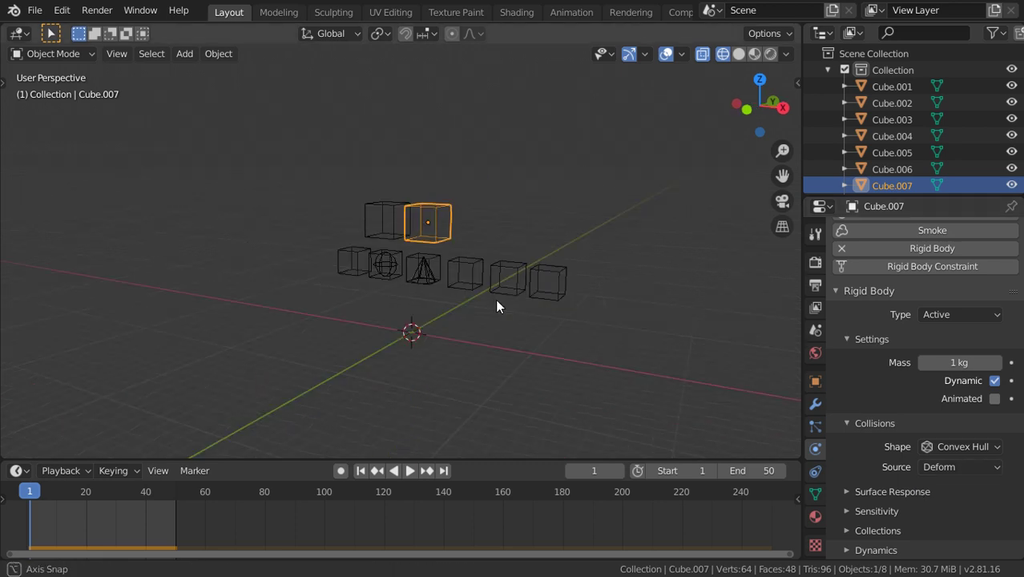
pyautogui.press('KP_1')
pyautogui.keyDown('shift'); pyautogui.moveTo(502, 262); pyautogui.dragTo(386, 294, button='middle'); pyautogui.keyUp('shift')
pyautogui.scroll(3, 383, 290)
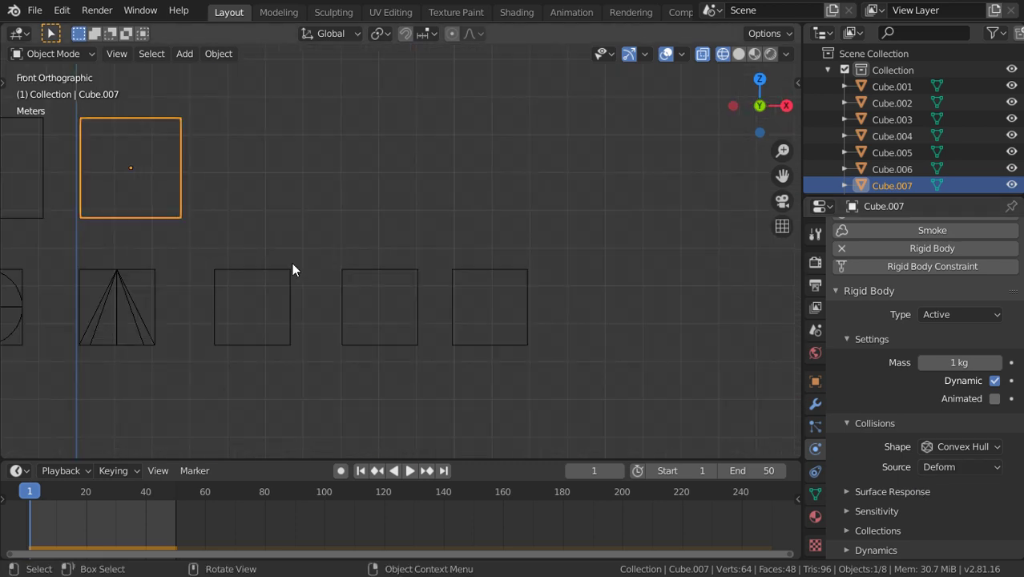
pyautogui.click(286, 268)
pyautogui.hotkey('ctrl', '2')
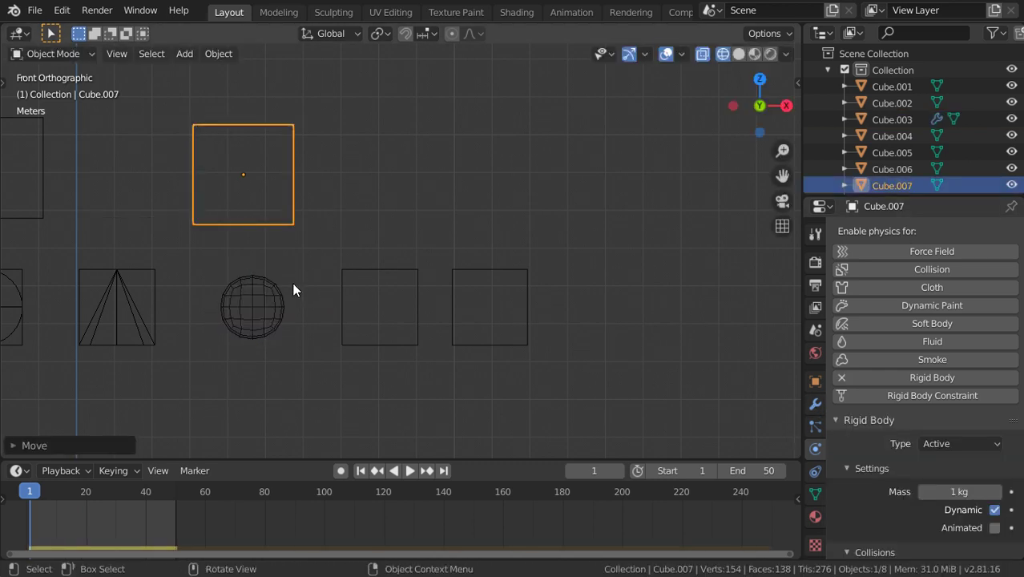
# Remove the stray Smoke and give the Cube.003 sphere rigid body physics with collision source Base
pyautogui.click(289, 297)
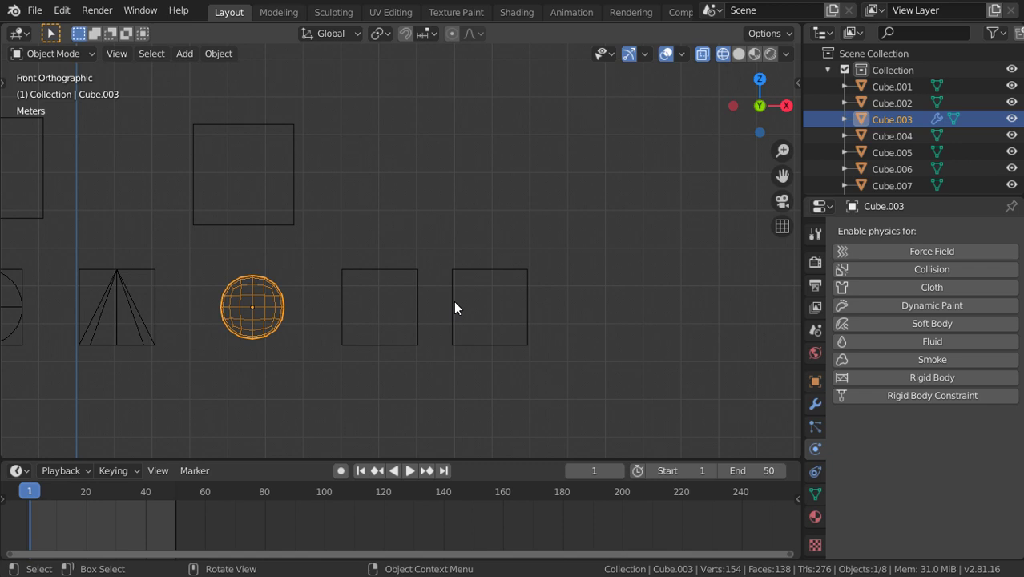
pyautogui.click(865, 359)
pyautogui.click(841, 360)
pyautogui.click(847, 377)
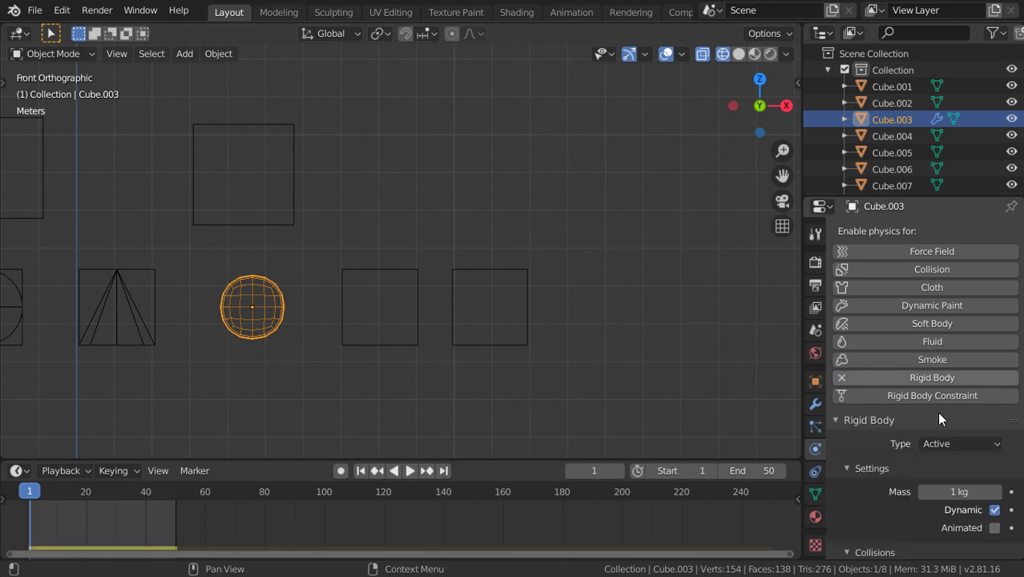
pyautogui.scroll(-3, 942, 437)
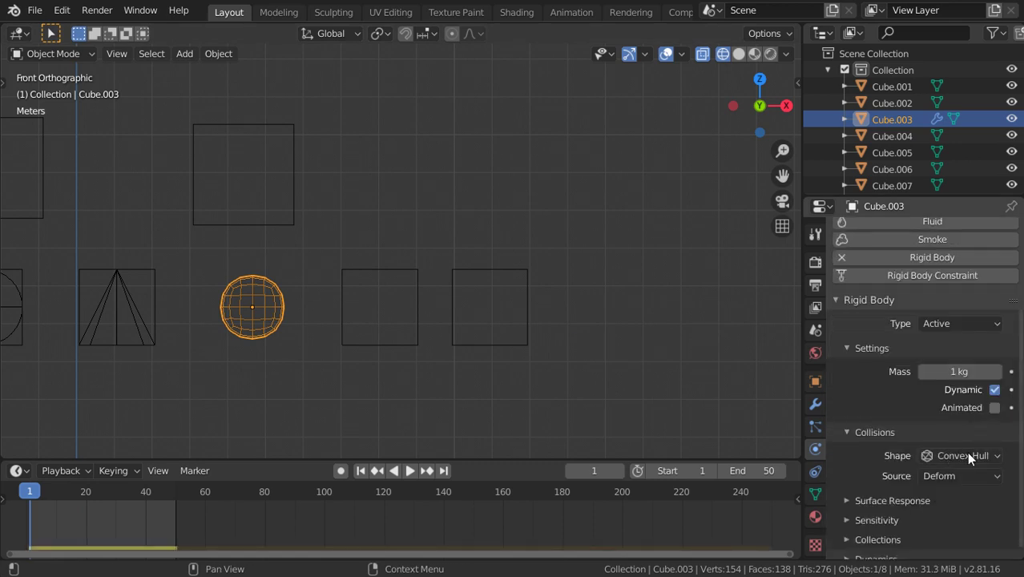
pyautogui.click(960, 476)
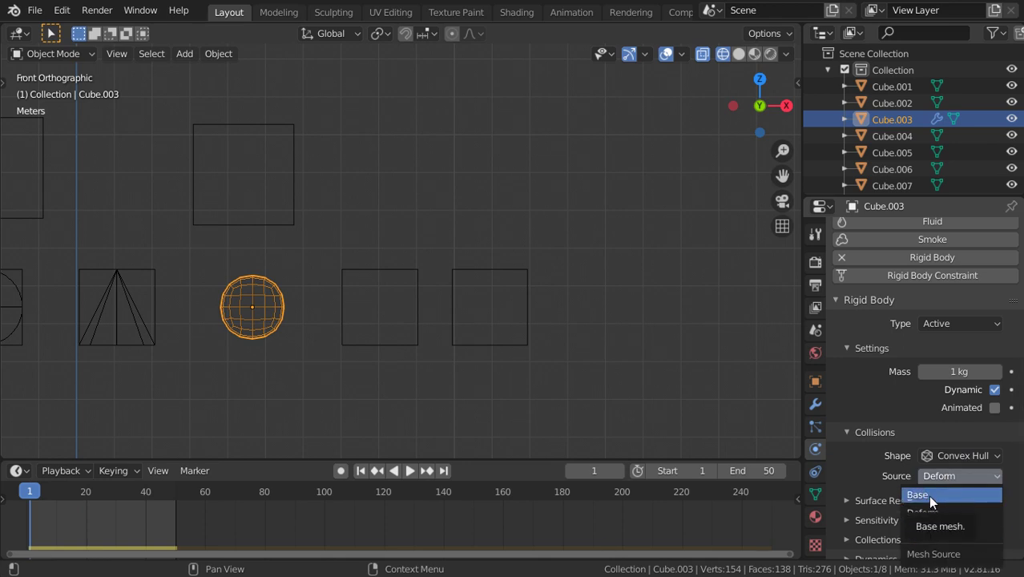
pyautogui.click(928, 495)
# Select Cube.007 and play its drop, then stop and rewind to frame 1
pyautogui.click(263, 204)
pyautogui.click(294, 226)
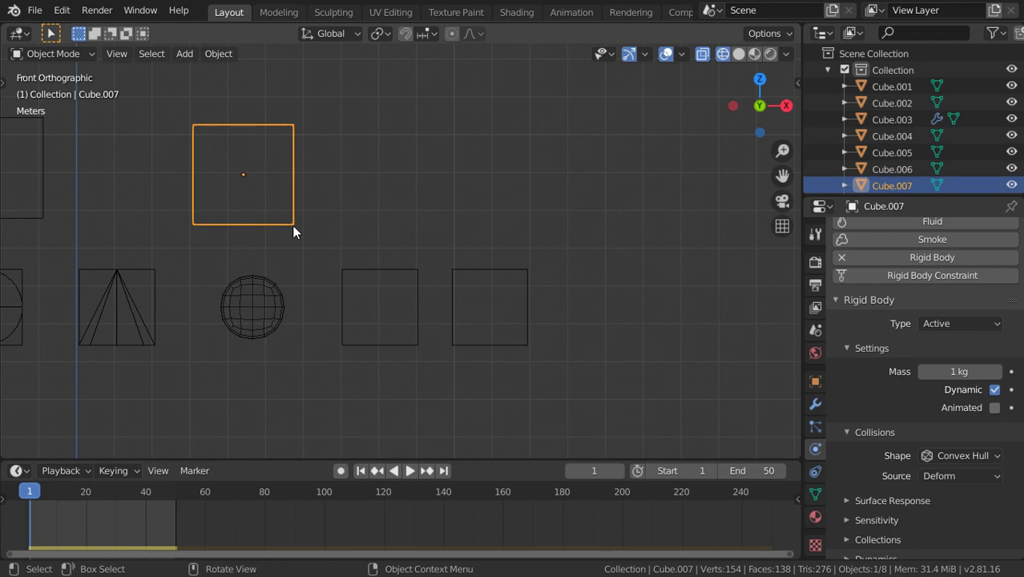
pyautogui.click(410, 471)
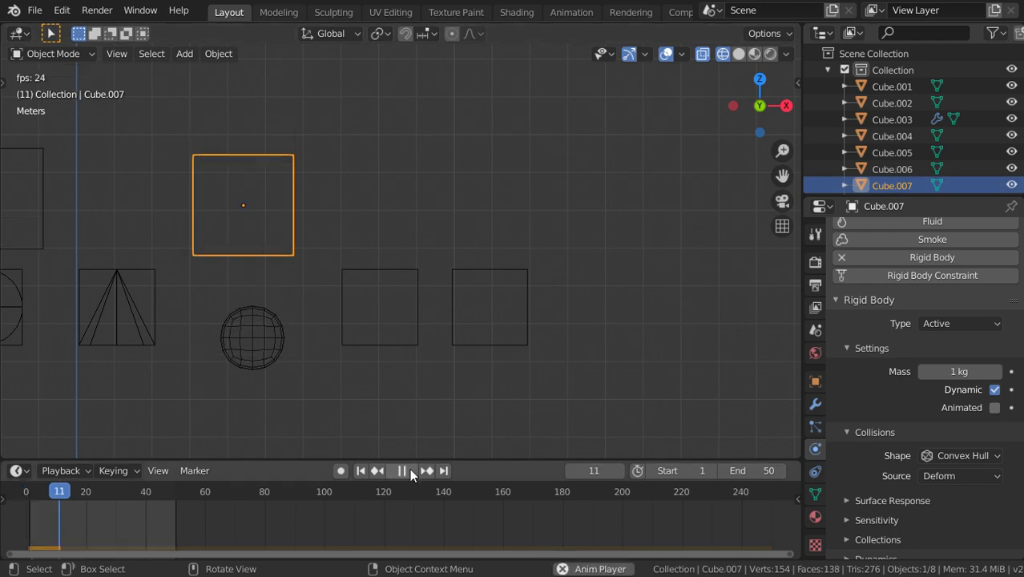
pyautogui.press('Escape')
# With the Cube.003 sphere no longer dynamic, replay Cube.007 dropping onto it
pyautogui.click(253, 314)
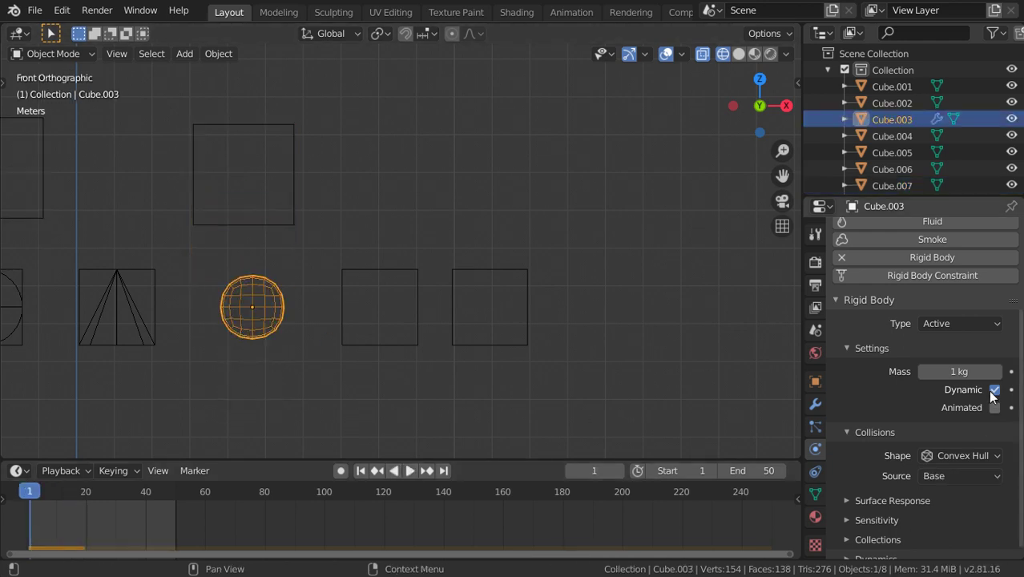
pyautogui.click(297, 186)
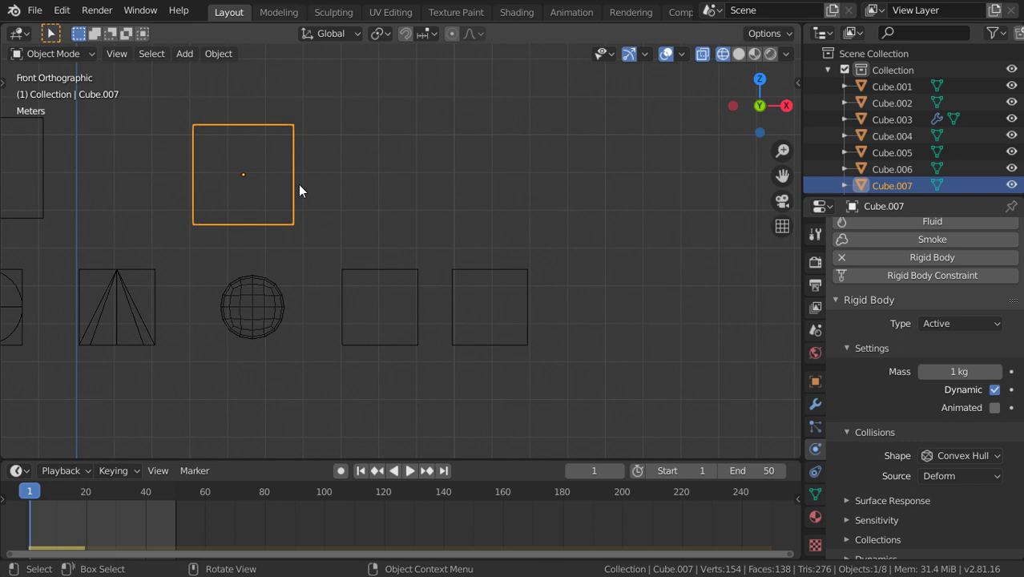
pyautogui.click(410, 471)
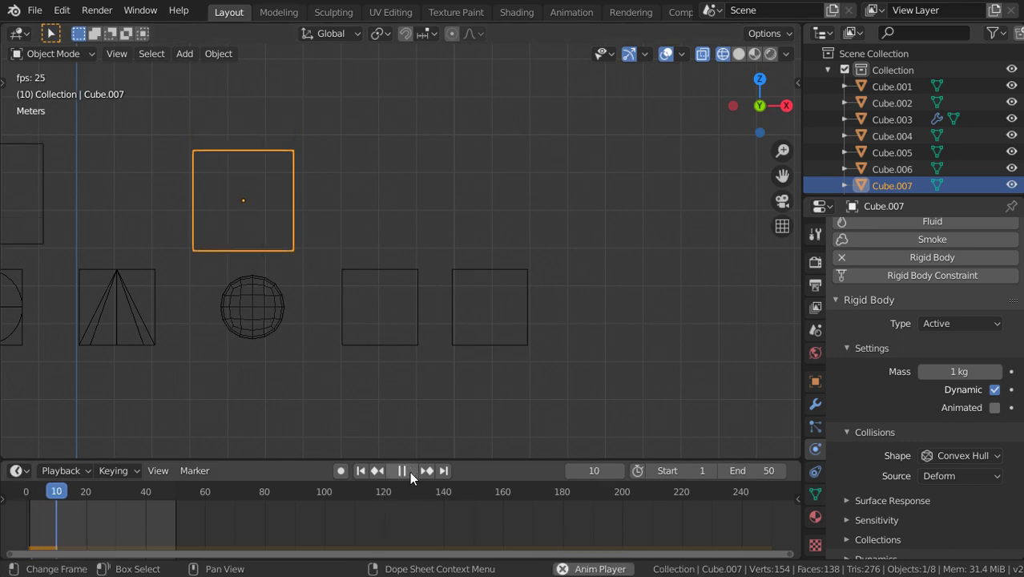
# Stop and rewind the simulation, then inspect the sphere's collision source, leaving it at Base
pyautogui.press('Escape')
pyautogui.hotkey('ctrl', 'z')
pyautogui.click(920, 477)
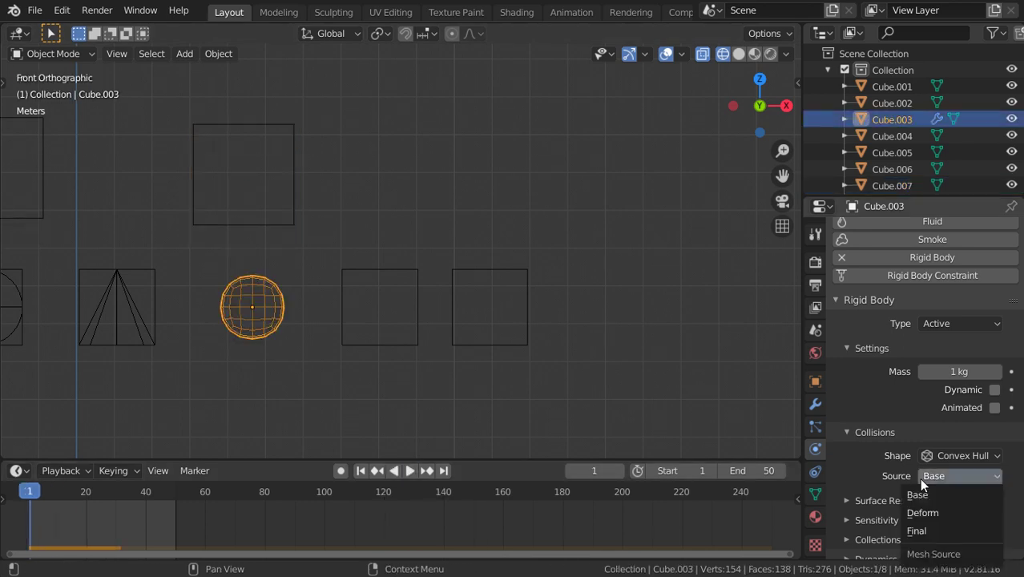
pyautogui.click(927, 496)
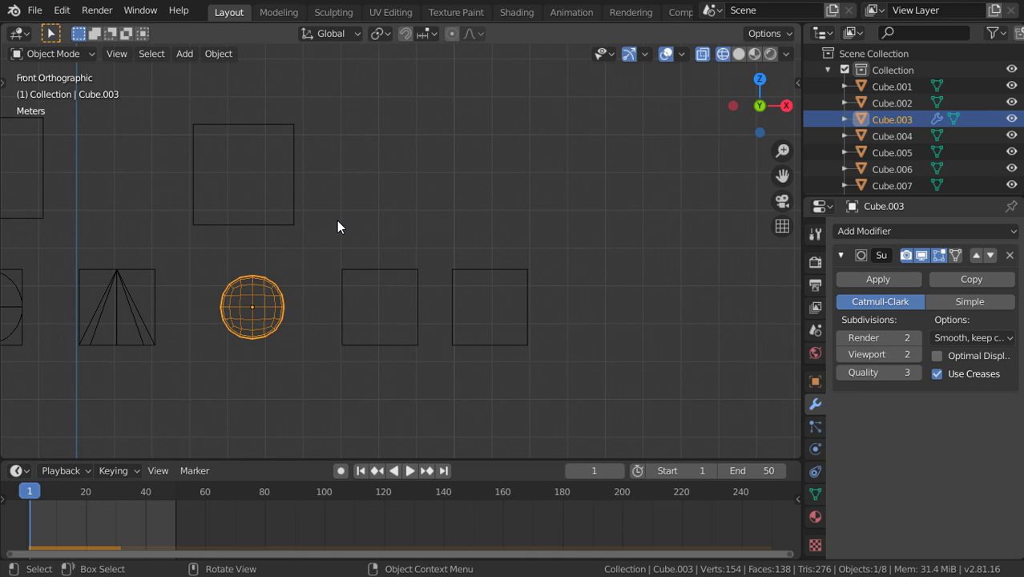
# Reselect the Cube.003 sphere and set its collision Source to Final
pyautogui.click(293, 217)
pyautogui.click(247, 333)
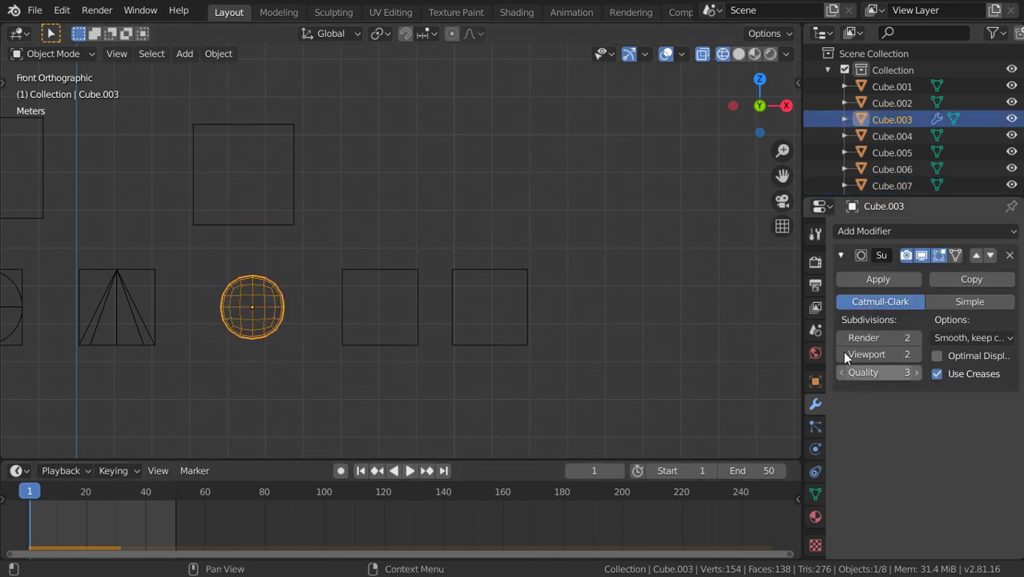
pyautogui.click(815, 427)
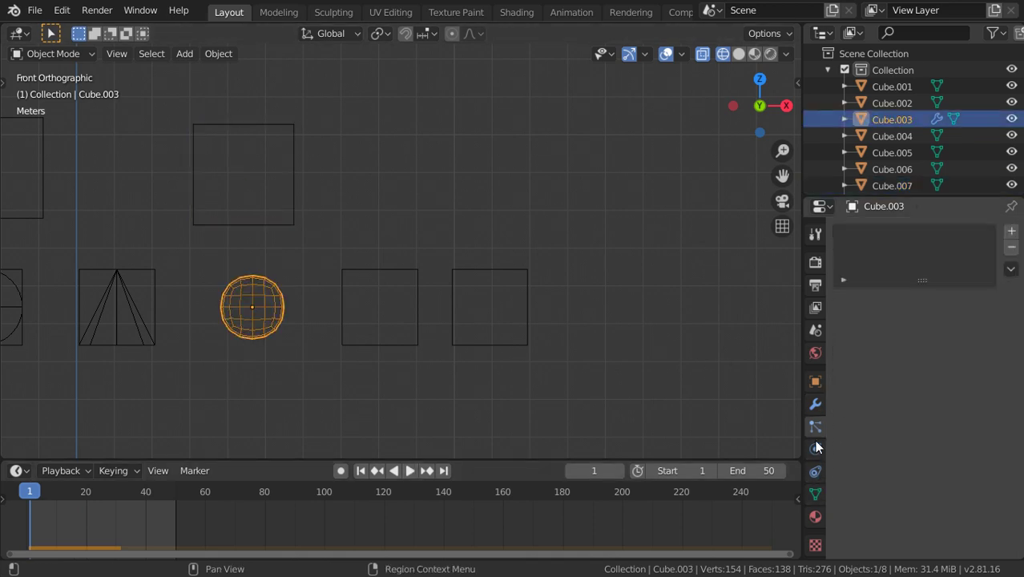
pyautogui.click(816, 442)
pyautogui.click(960, 476)
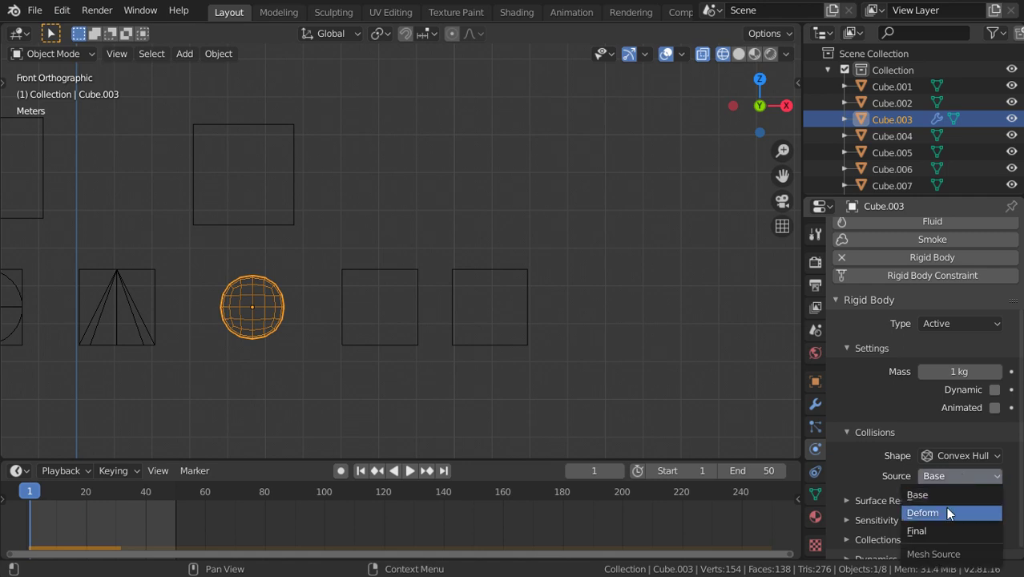
pyautogui.click(917, 531)
pyautogui.click(277, 212)
# Select Cube.007, play the simulation, then stop and rewind to frame 1
pyautogui.click(295, 225)
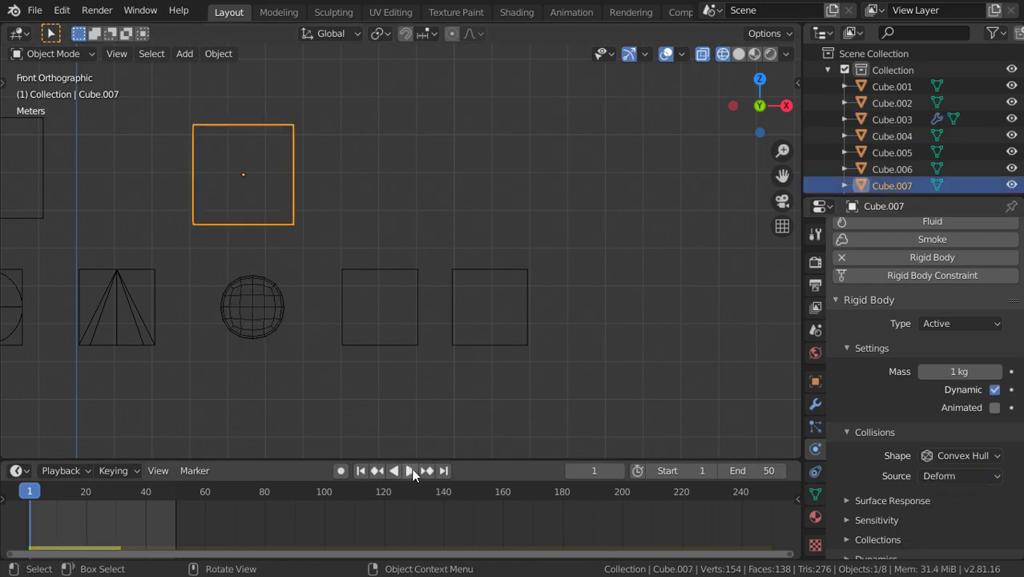
pyautogui.click(409, 470)
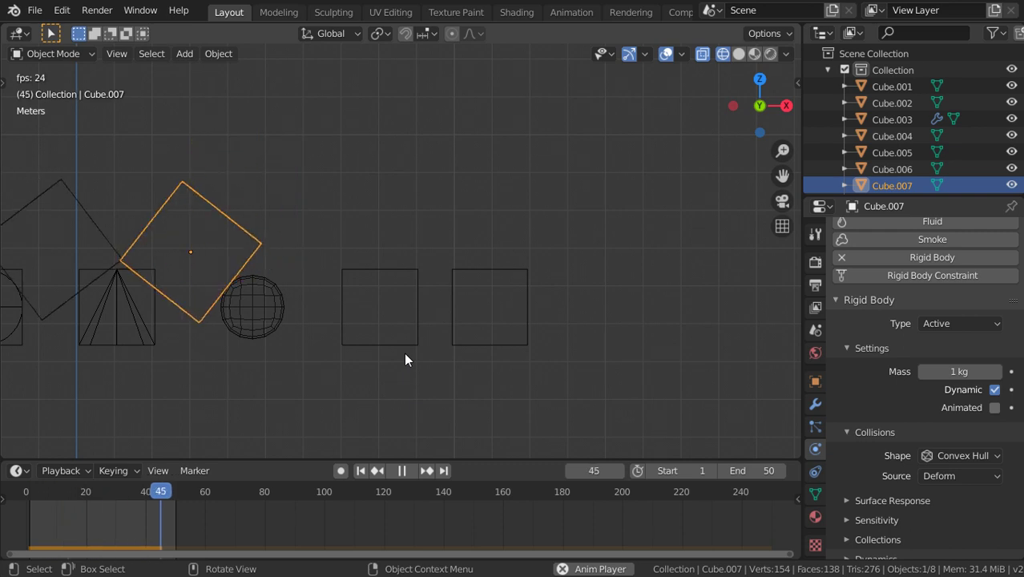
pyautogui.press('Escape')
# Switch to front view in Solid shading, then replay and orbit to an angled view
pyautogui.press('KP_1')
pyautogui.press('z')
pyautogui.click(522, 310)
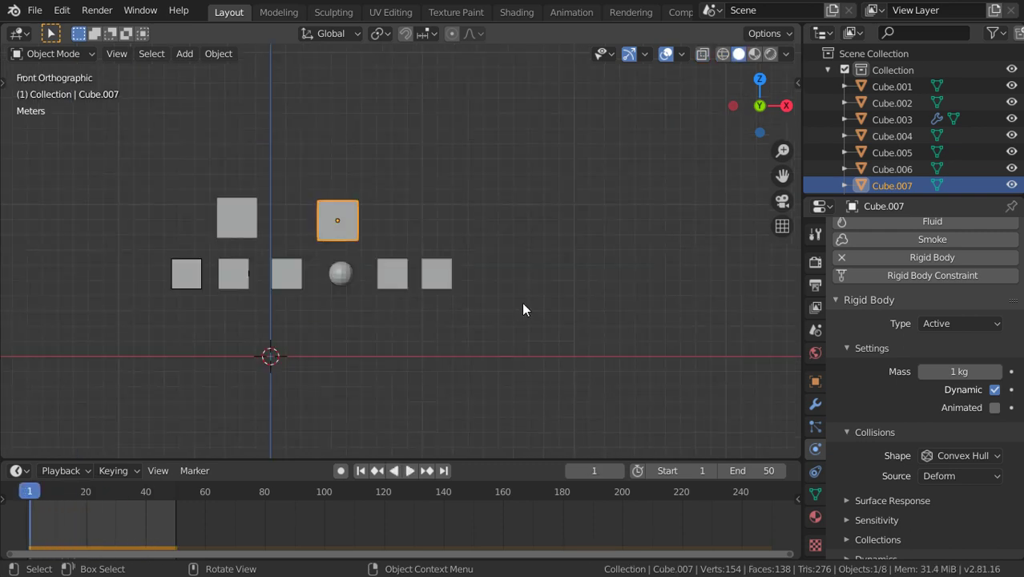
pyautogui.click(523, 310)
pyautogui.click(410, 470)
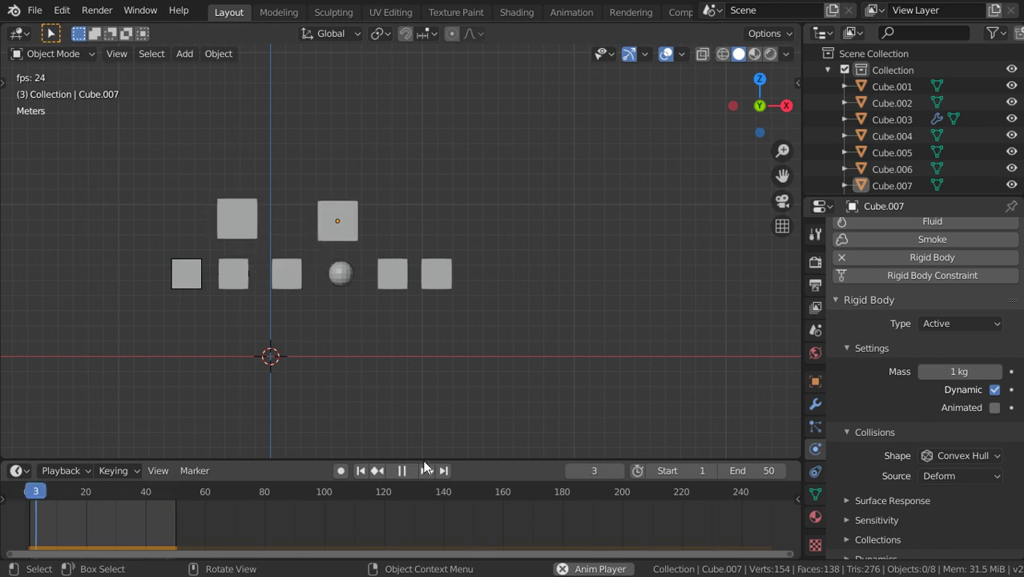
pyautogui.moveTo(446, 281); pyautogui.dragTo(443, 328, button='middle')
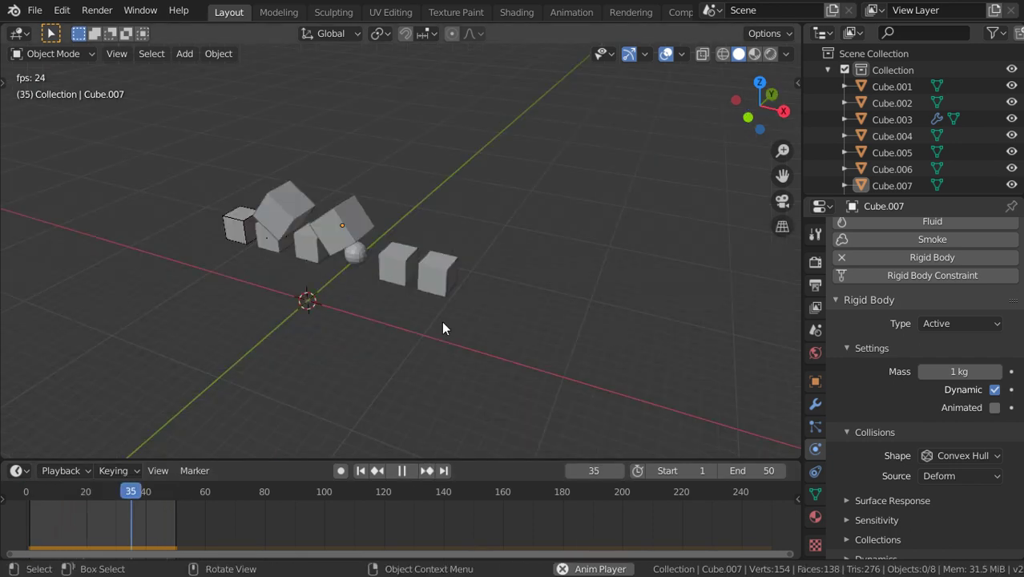